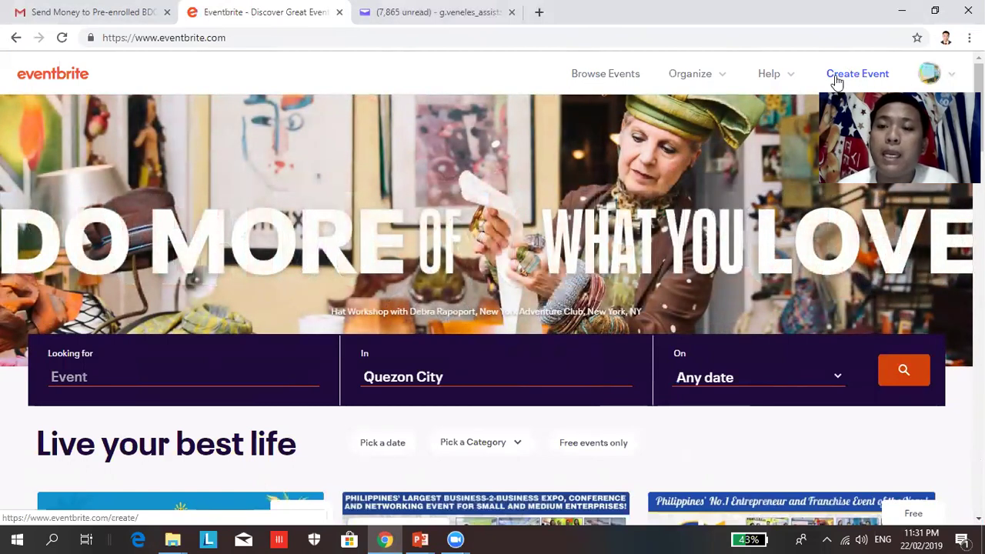
# Start a new event and fill its title with the earlier entry "PERSONAL FINANCE SPECIAL EVENT: MILLENNIAL TO MILLIONAIRES"
pyautogui.click(846, 76)
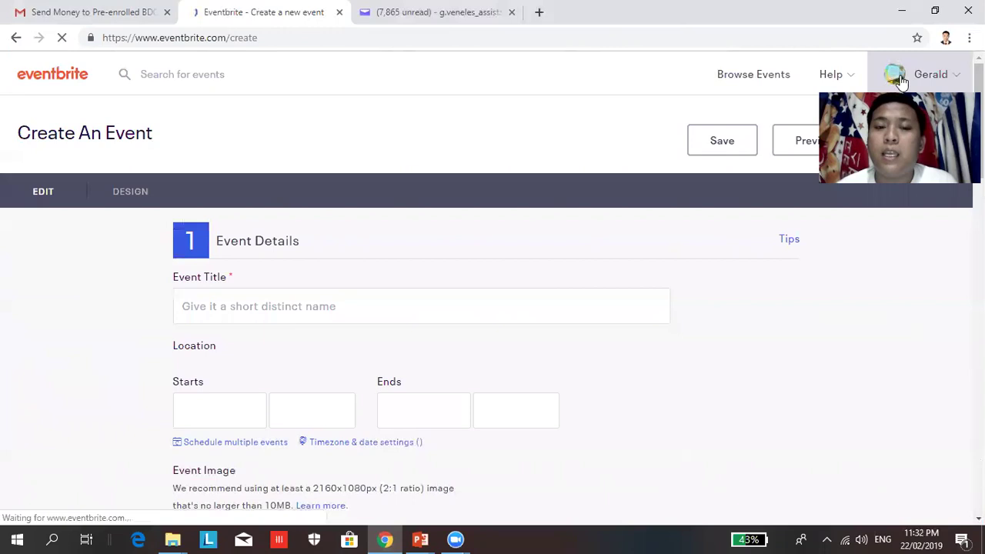
pyautogui.click(250, 304)
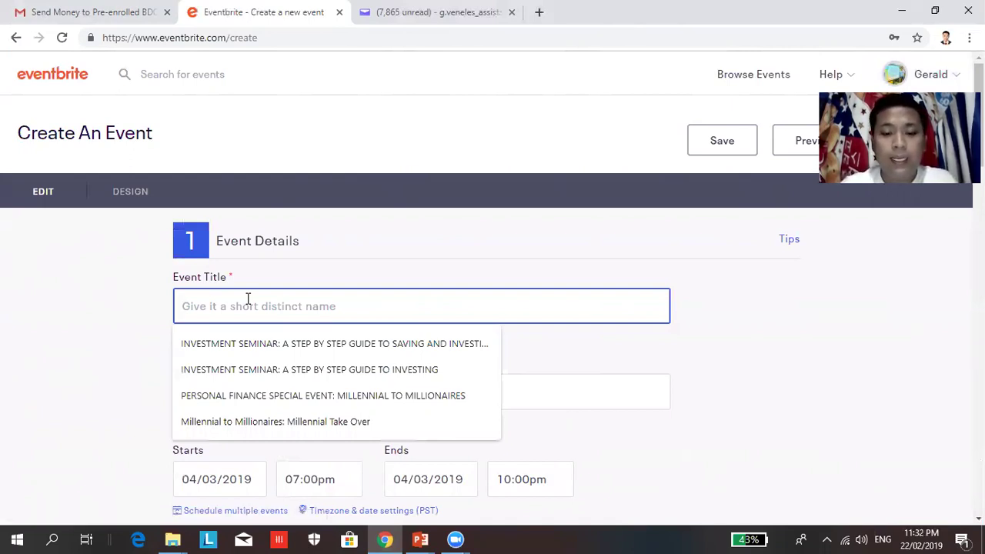
pyautogui.write('pER')
pyautogui.press('BackSpace')
pyautogui.press('BackSpace')
pyautogui.press('BackSpace')
pyautogui.write('pERSO')
pyautogui.press('BackSpace')
pyautogui.press('BackSpace')
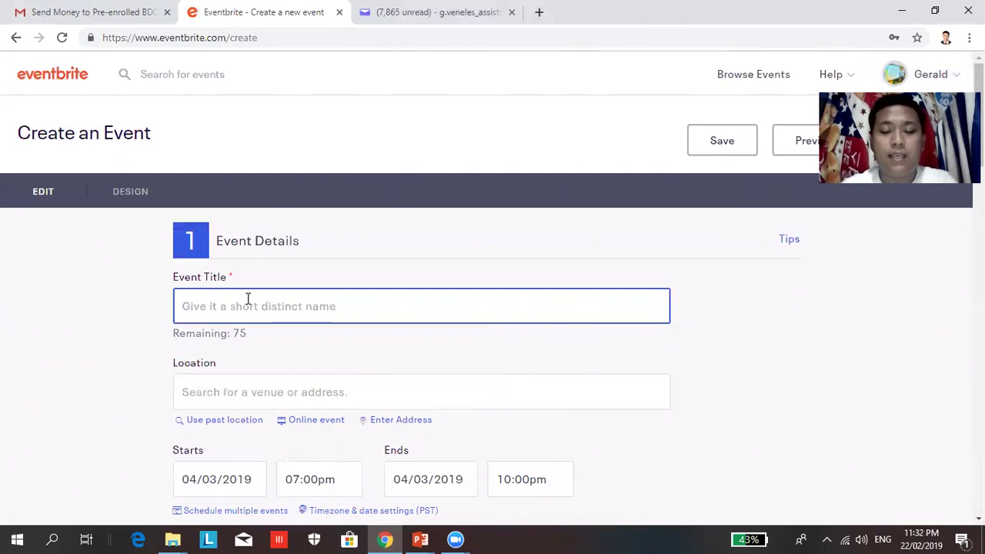
pyautogui.write('P')
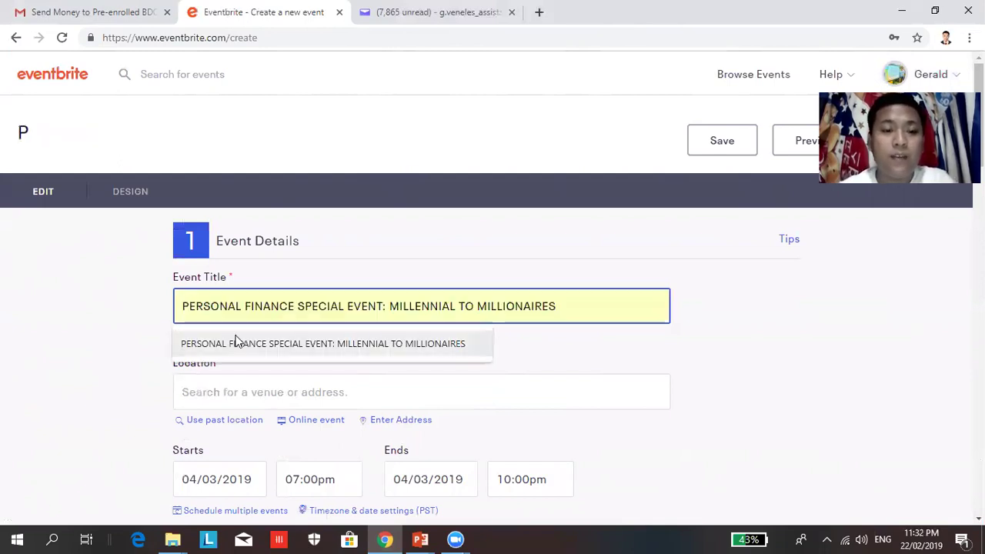
pyautogui.click(236, 343)
# Rewrite the end of the event title so it reads "PERSONAL FINANCE: THE SECRET TO SAVING AND BUILDING YOUR FUTURE"
pyautogui.moveTo(595, 323); pyautogui.dragTo(300, 324)
pyautogui.press('BackSpace')
pyautogui.write(': BT')
pyautogui.write('HE SECRET TO S')
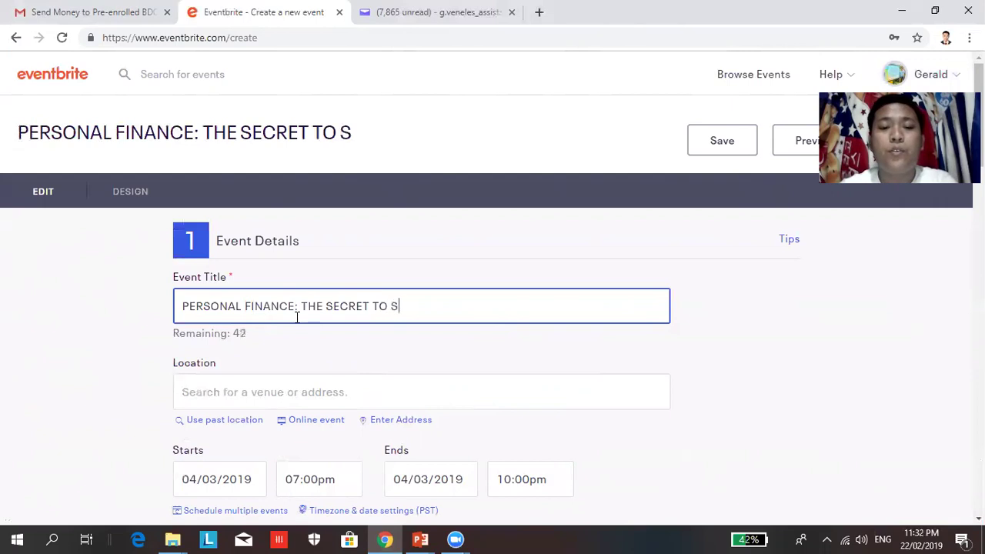
pyautogui.write('AVIGN AND')
pyautogui.press('BackSpace')
pyautogui.press('BackSpace')
pyautogui.press('BackSpace')
pyautogui.press('BackSpace')
pyautogui.press('BackSpace')
pyautogui.write('NG ')
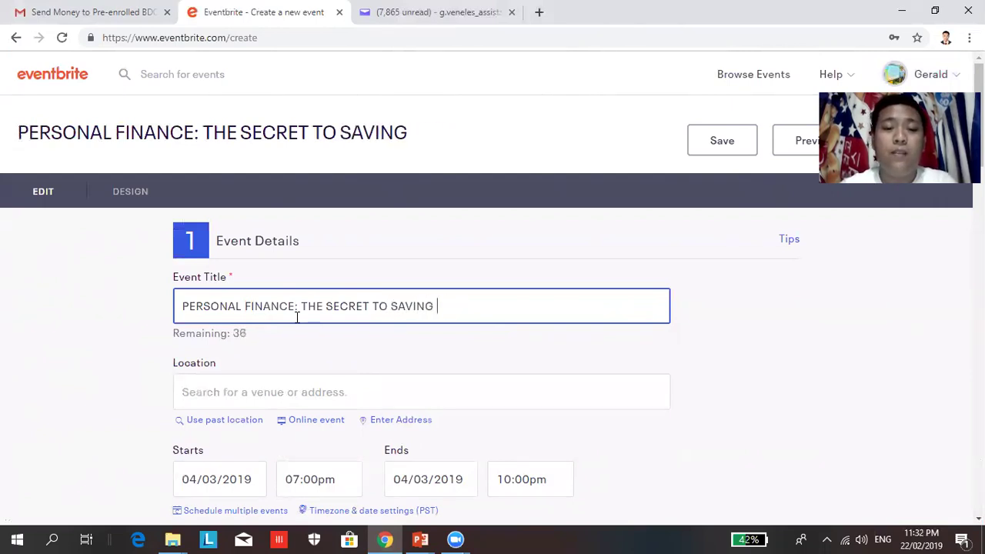
pyautogui.write('AND BUILDING YOUR FUTURE')
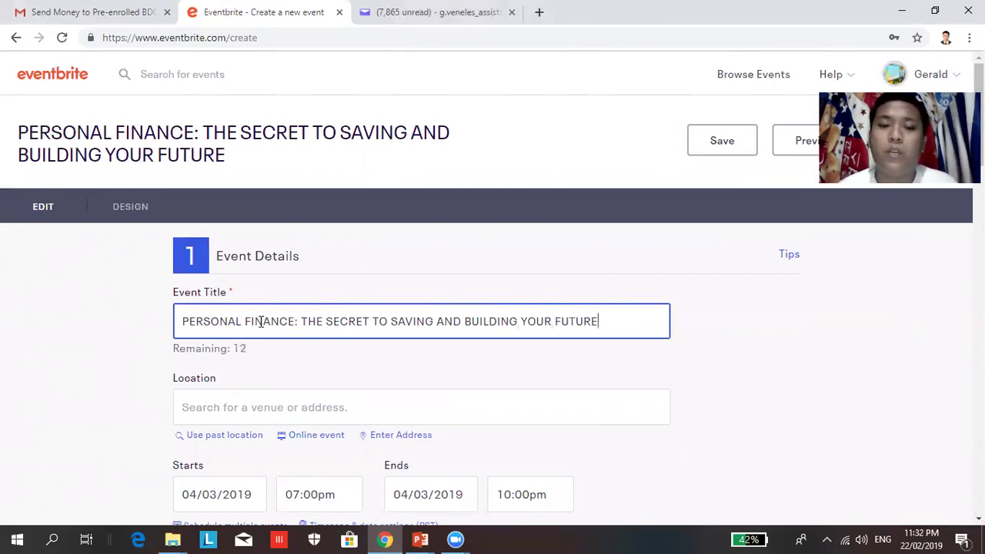
# Set the event location to the last listed past venue, IMG Makati Financial Learning Center
pyautogui.click(244, 438)
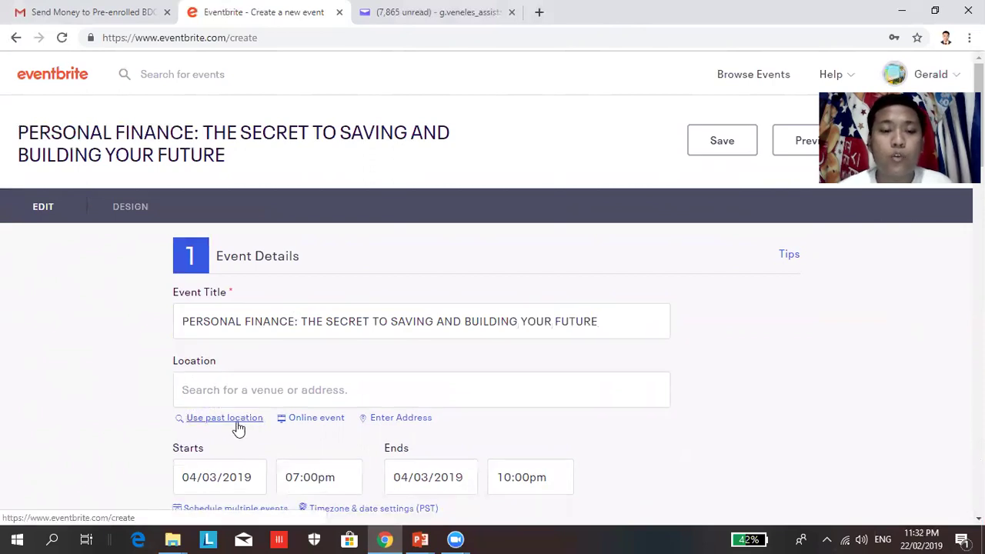
pyautogui.click(237, 421)
pyautogui.click(379, 399)
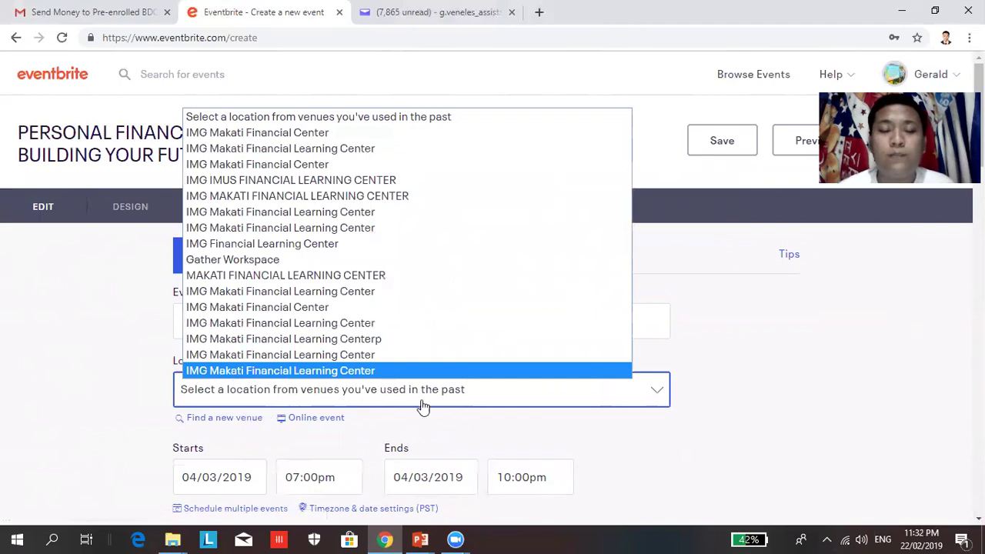
pyautogui.click(345, 371)
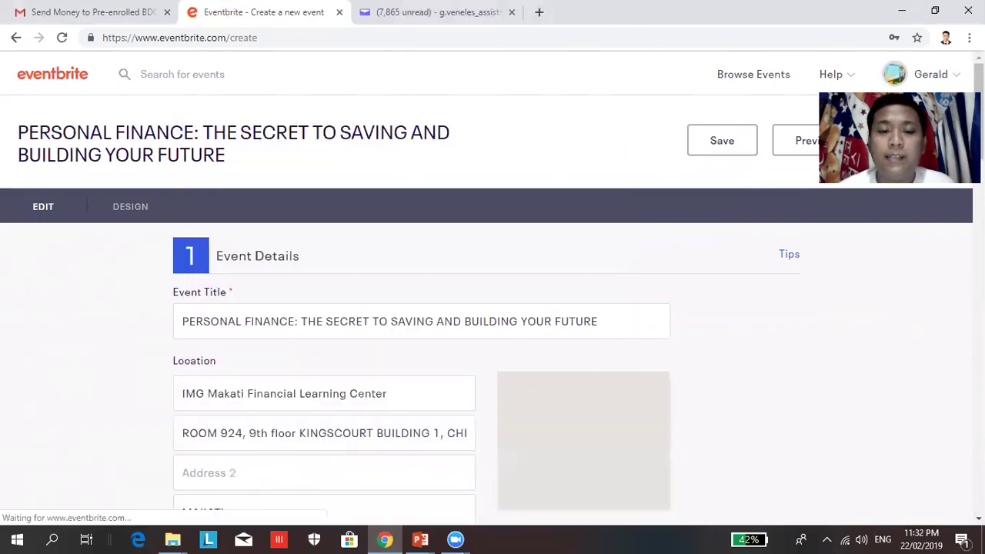
# Set the event's start date to February 25, 2019
pyautogui.scroll(-6, 133, 285)
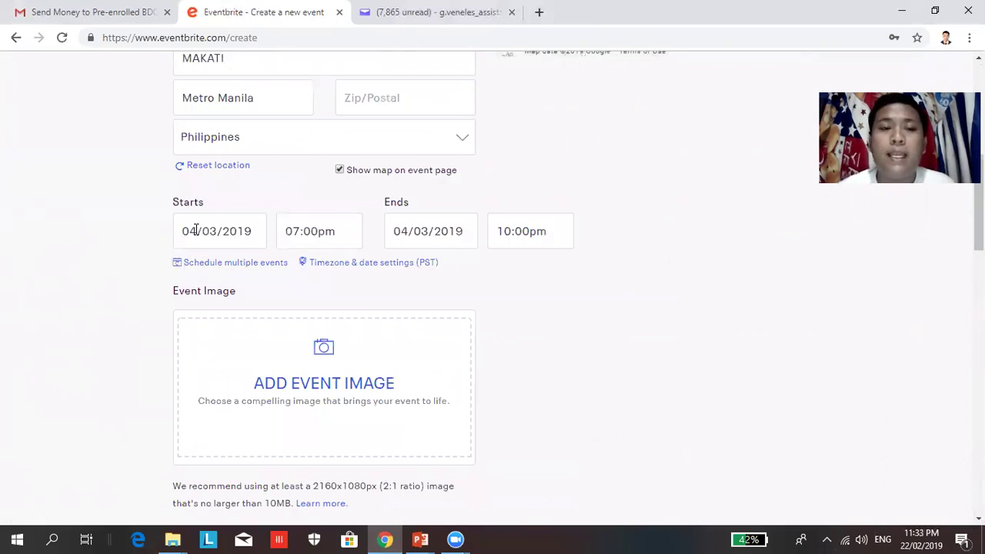
pyautogui.click(192, 236)
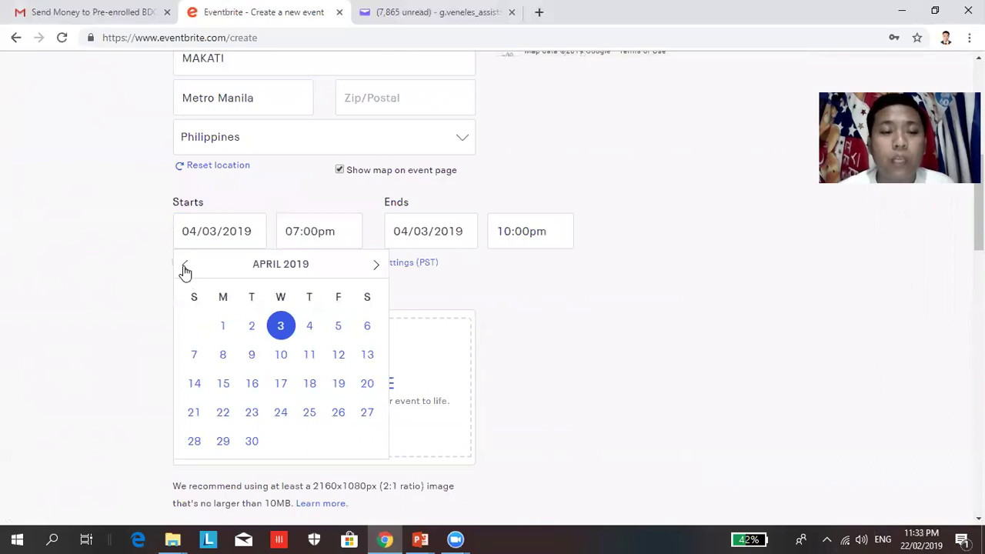
pyautogui.click(184, 266)
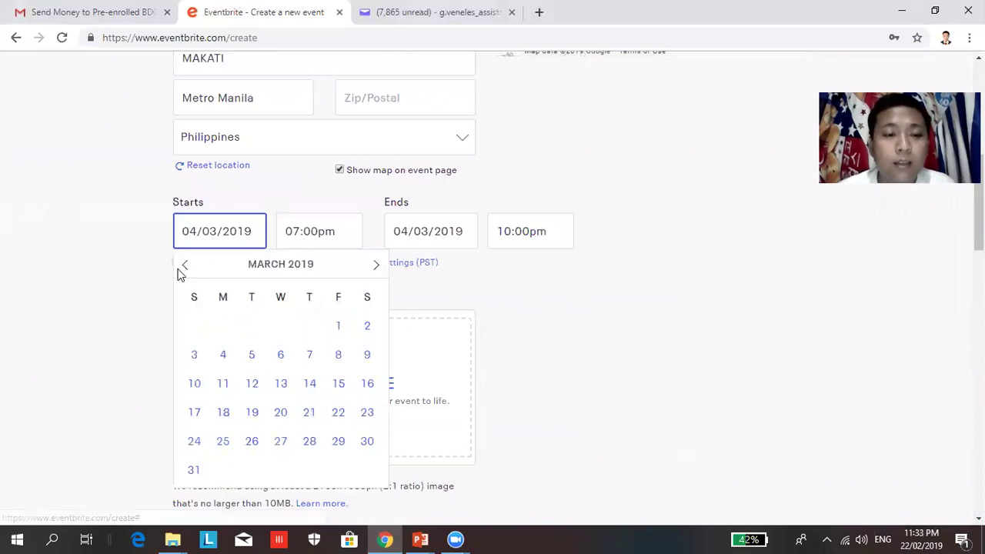
pyautogui.click(184, 266)
pyautogui.click(221, 453)
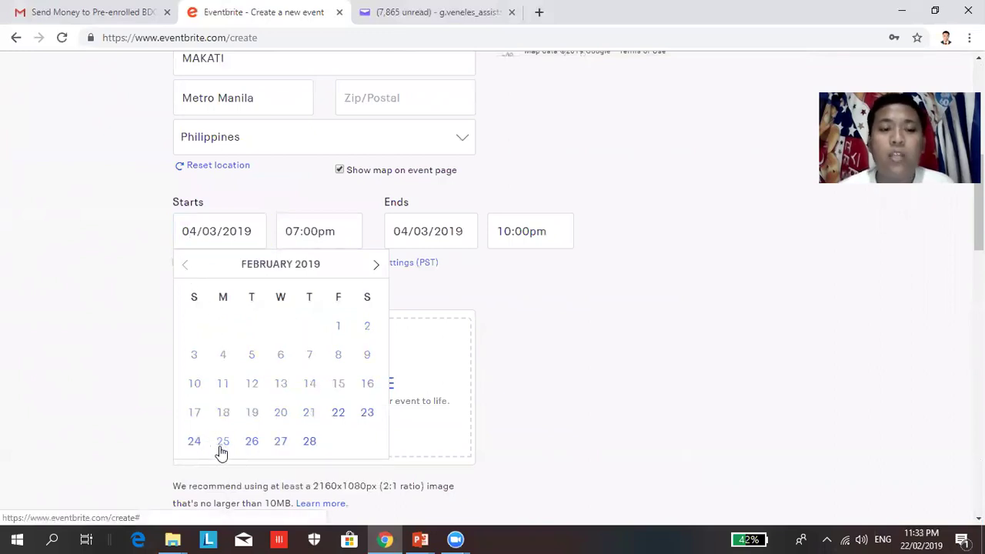
pyautogui.click(220, 449)
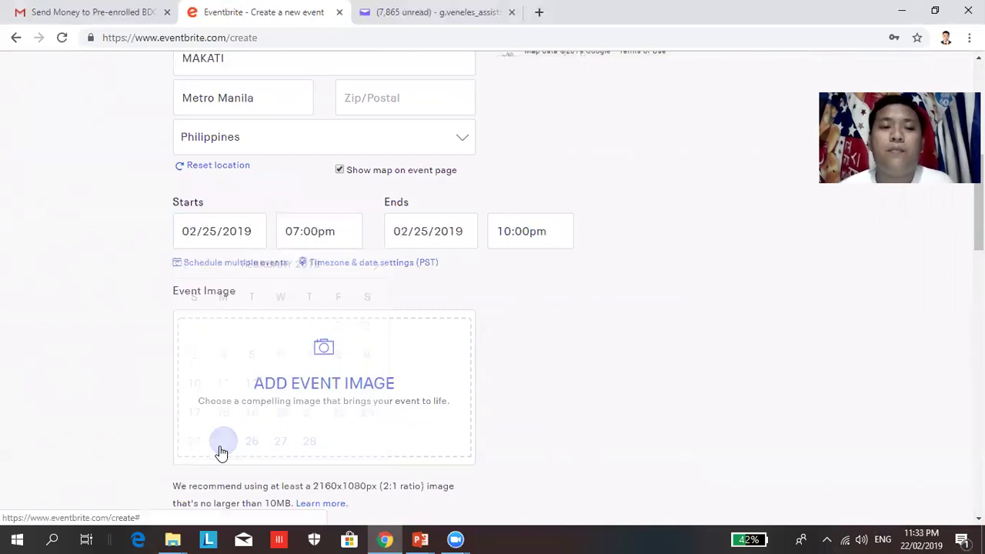
pyautogui.click(299, 236)
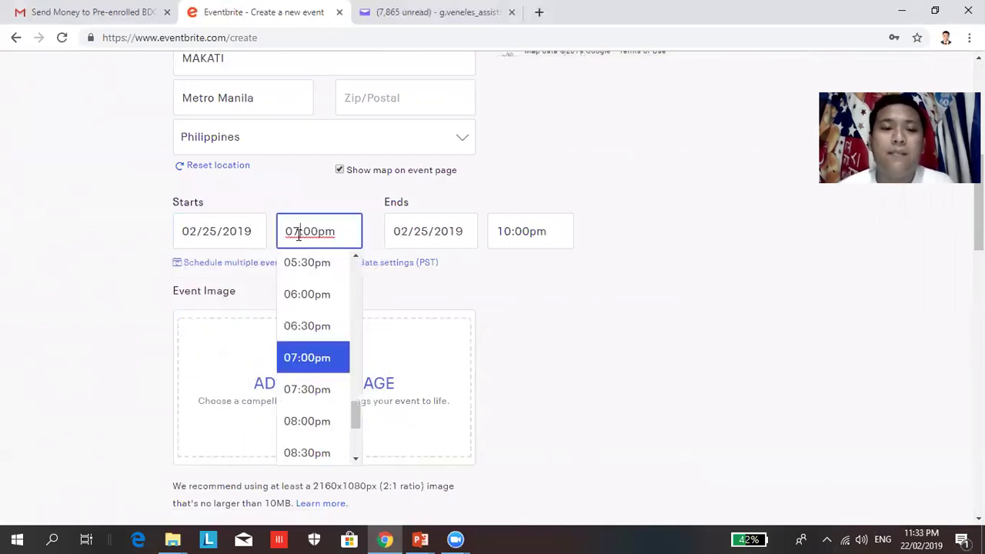
pyautogui.click(354, 267)
pyautogui.click(363, 263)
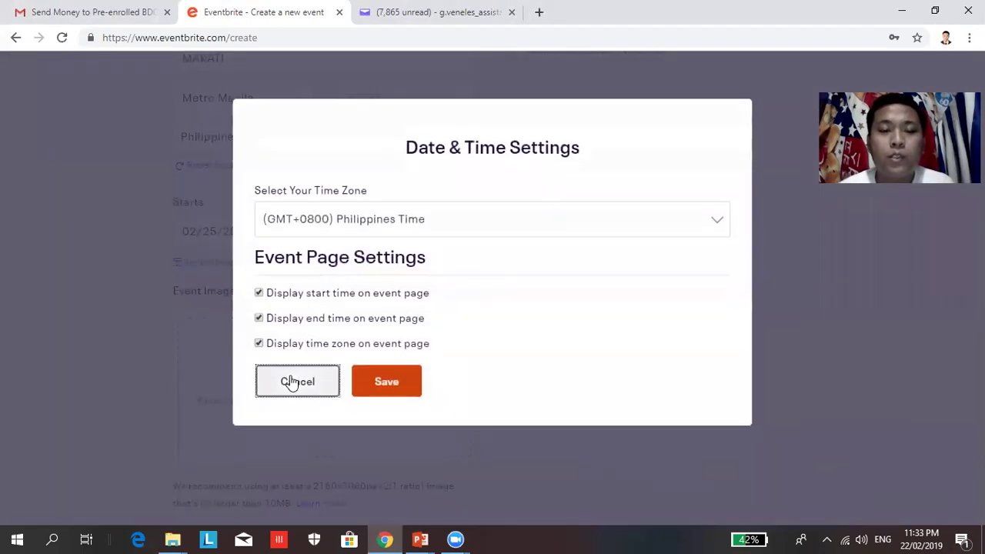
pyautogui.click(295, 380)
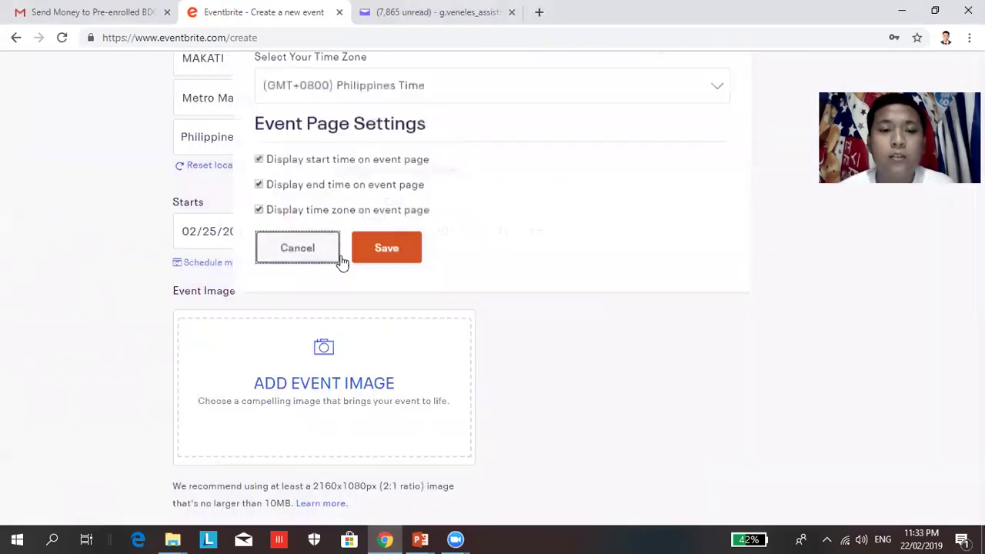
pyautogui.click(338, 232)
pyautogui.click(355, 279)
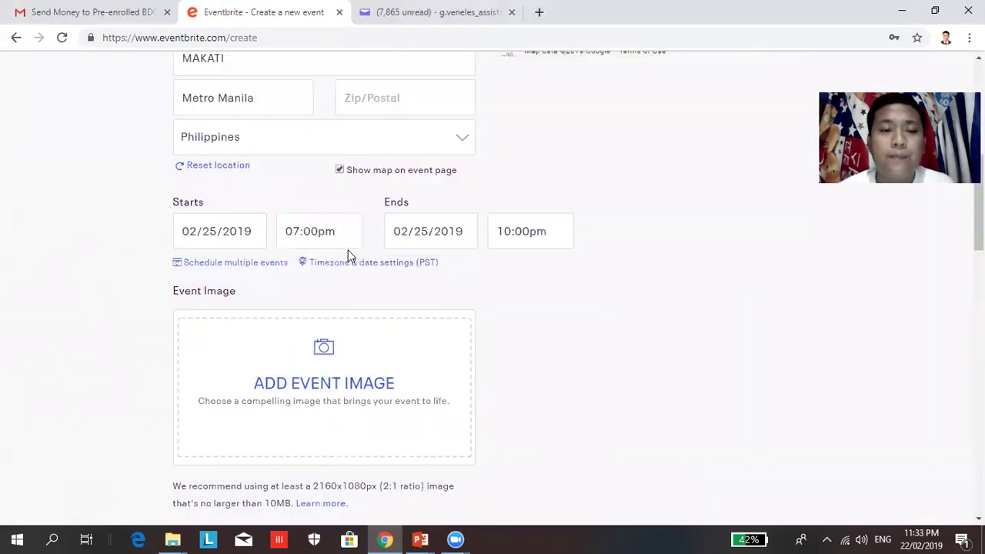
# Set the event's start time to 02:00pm and its end time to 04:00pm
pyautogui.click(346, 232)
pyautogui.click(353, 264)
pyautogui.click(354, 258)
pyautogui.click(354, 258)
pyautogui.click(334, 266)
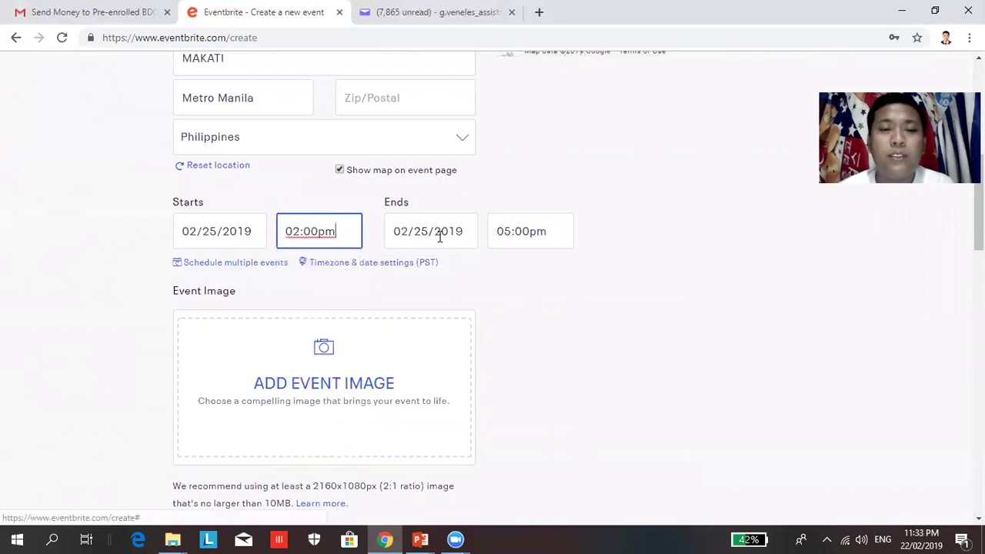
pyautogui.click(521, 231)
pyautogui.click(515, 295)
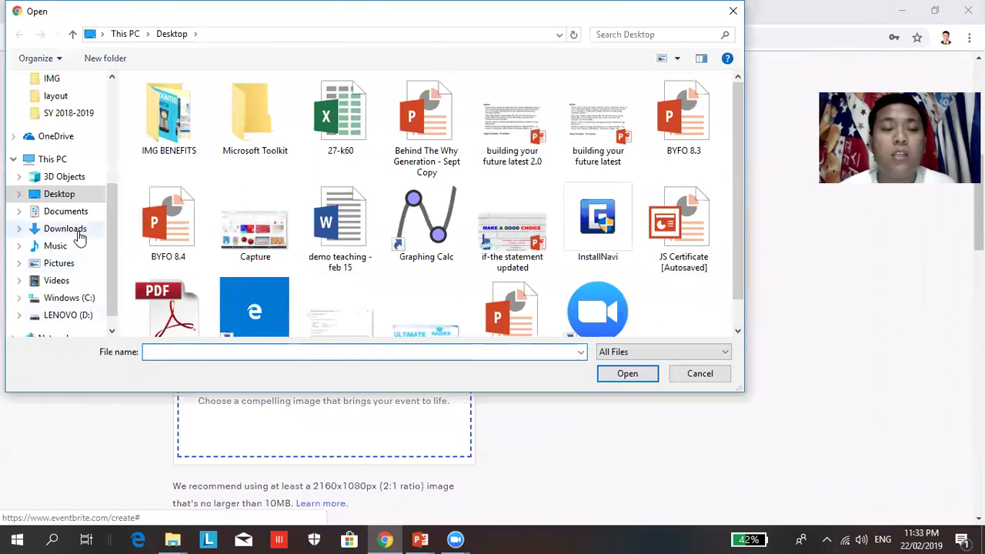
# Upload the "Edsa Day 2019" picture from the IMG folder in Documents as the event image
pyautogui.click(74, 217)
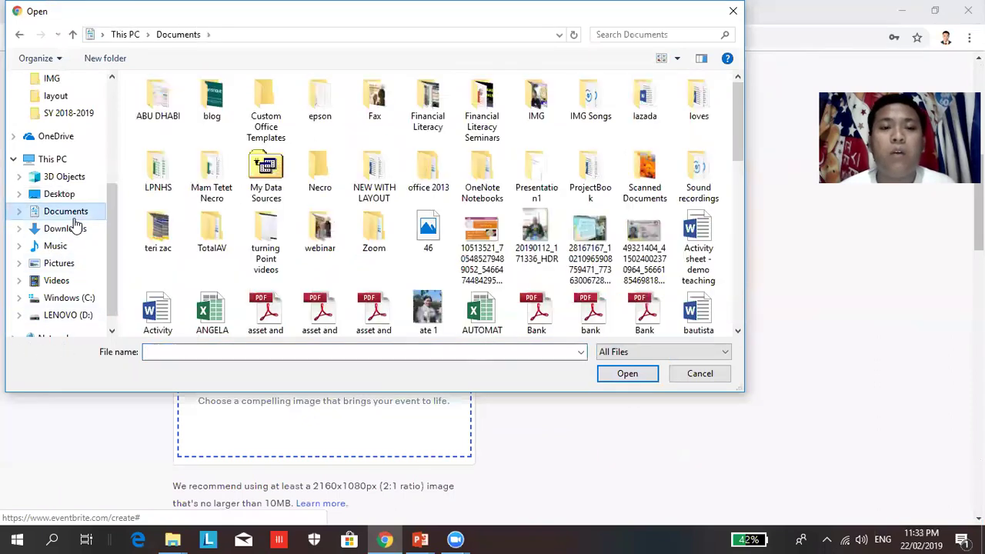
pyautogui.scroll(-10, 732, 160)
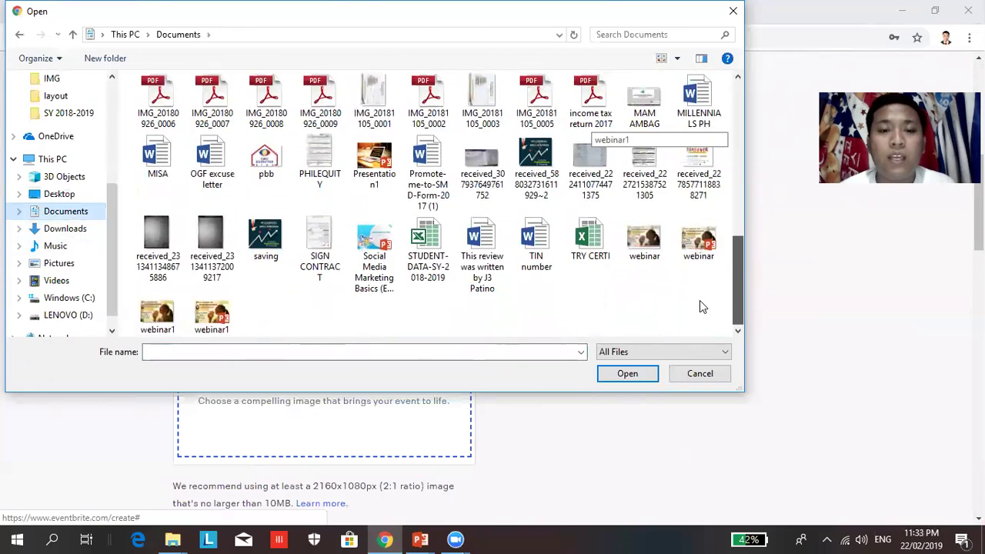
pyautogui.scroll(10, 702, 306)
pyautogui.scroll(5, 721, 198)
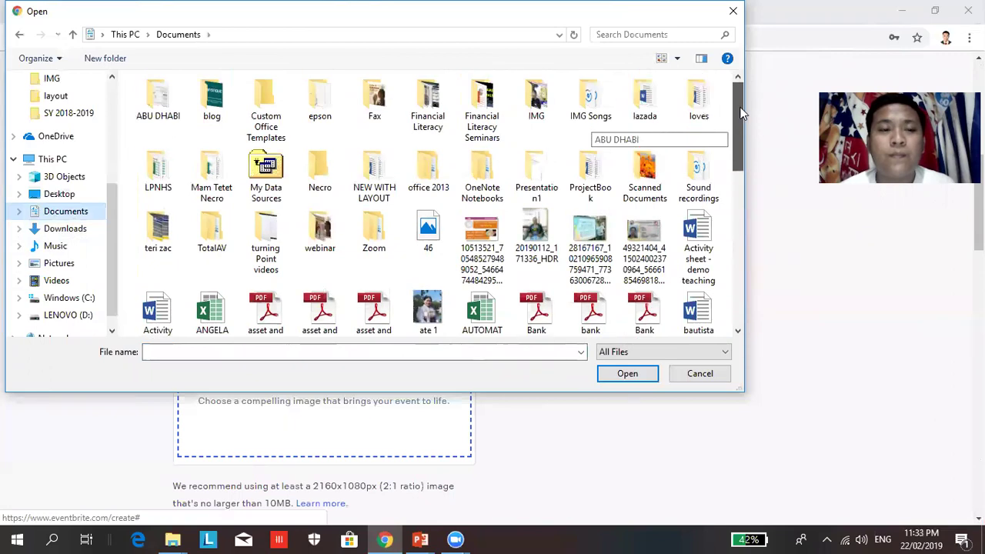
pyautogui.click(541, 90)
pyautogui.doubleClick(541, 90)
pyautogui.moveTo(739, 94); pyautogui.dragTo(726, 139)
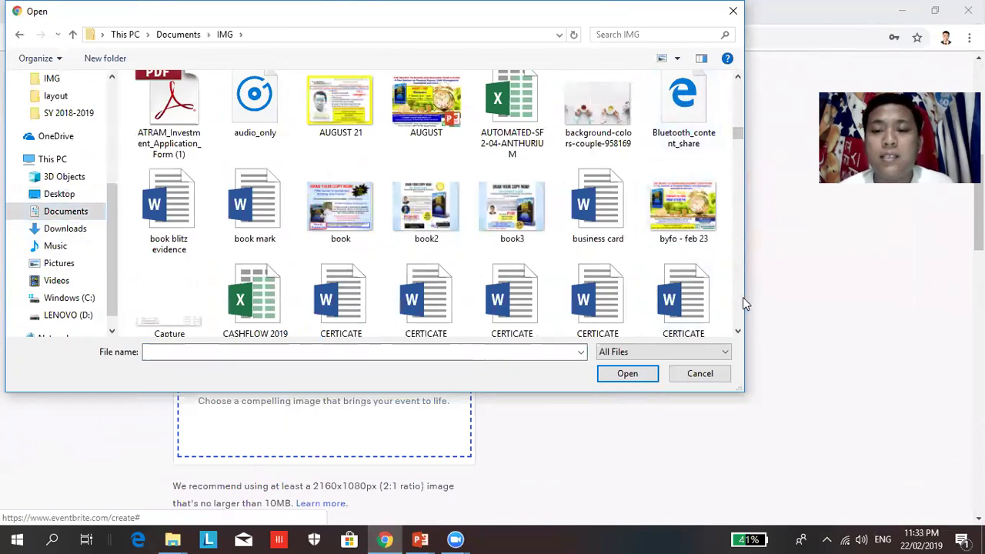
pyautogui.scroll(-2, 741, 306)
pyautogui.scroll(-2, 741, 306)
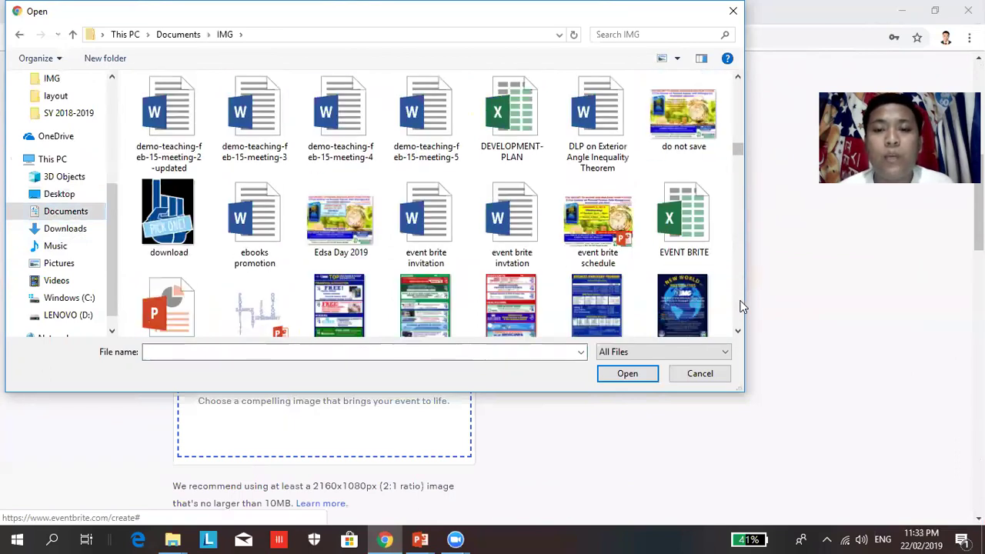
pyautogui.click(335, 233)
pyautogui.click(626, 374)
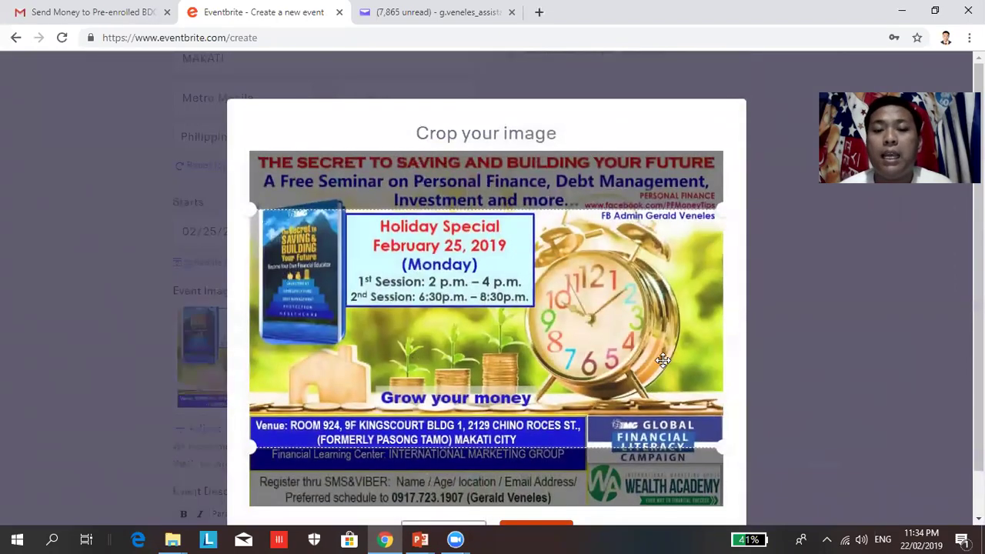
# Move the crop area to the upper edge of the event image and apply the crop
pyautogui.moveTo(662, 357); pyautogui.dragTo(670, 300)
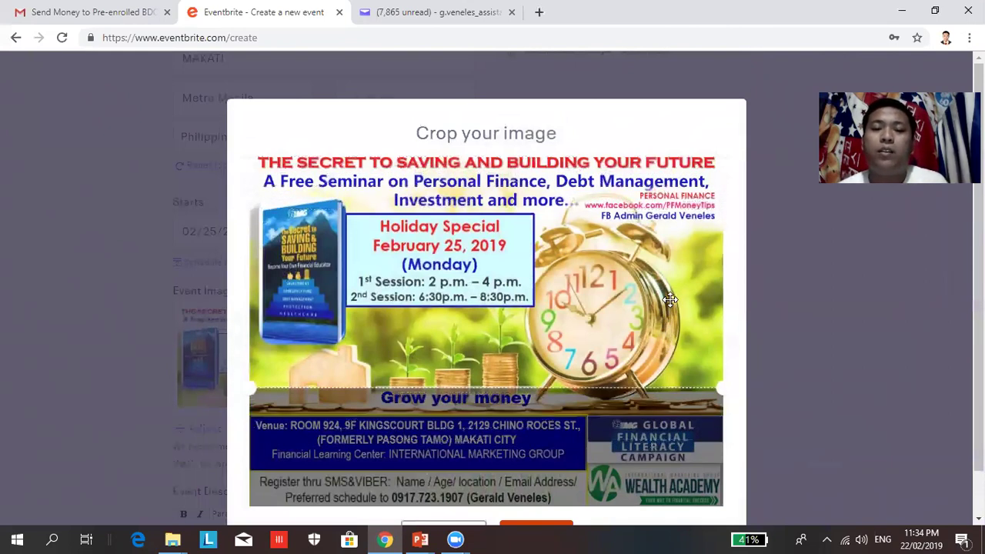
pyautogui.scroll(-1, 950, 414)
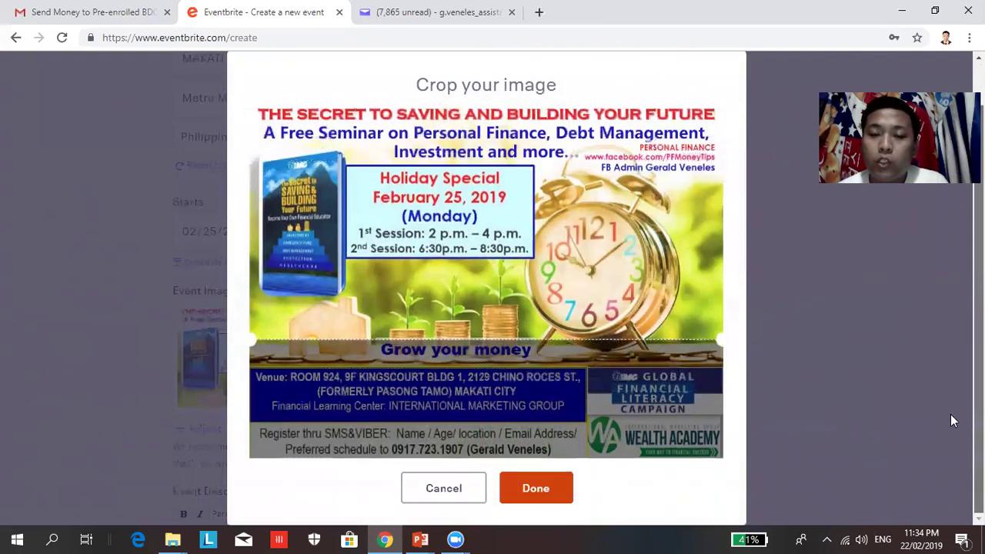
pyautogui.click(527, 496)
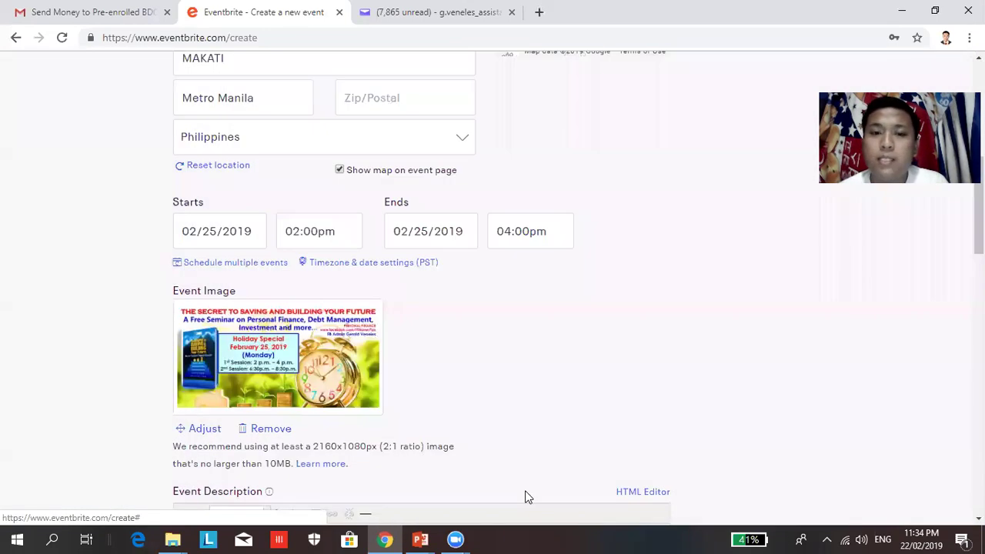
# Dismiss the switch to the HTML editor and open the Manage Events page in a new browser tab
pyautogui.scroll(-4, 350, 347)
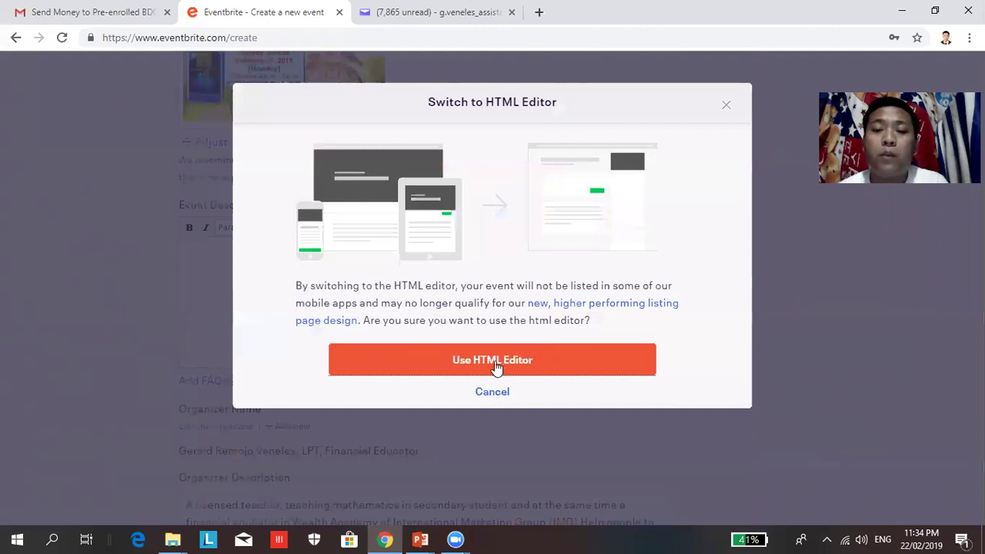
pyautogui.click(726, 108)
pyautogui.scroll(10, 493, 292)
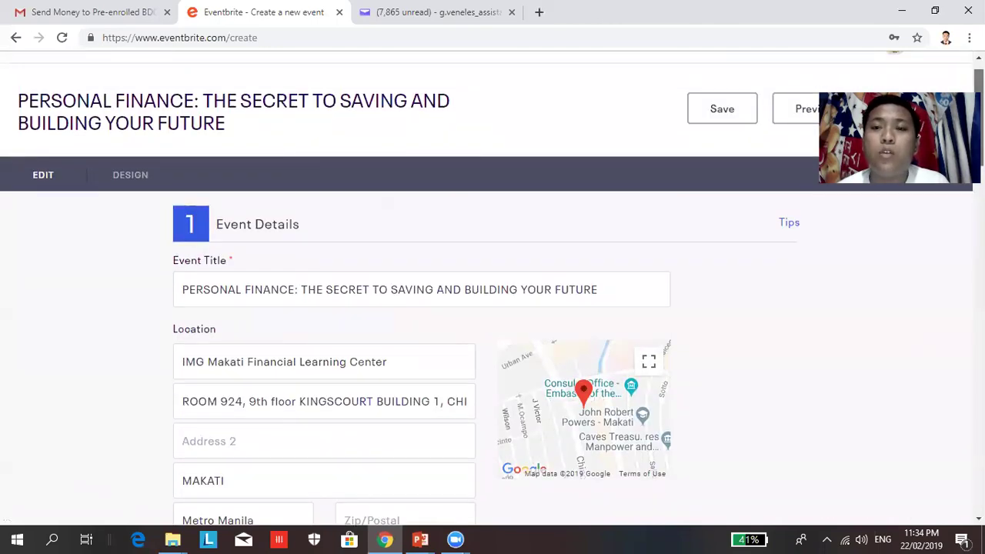
pyautogui.moveTo(928, 83)
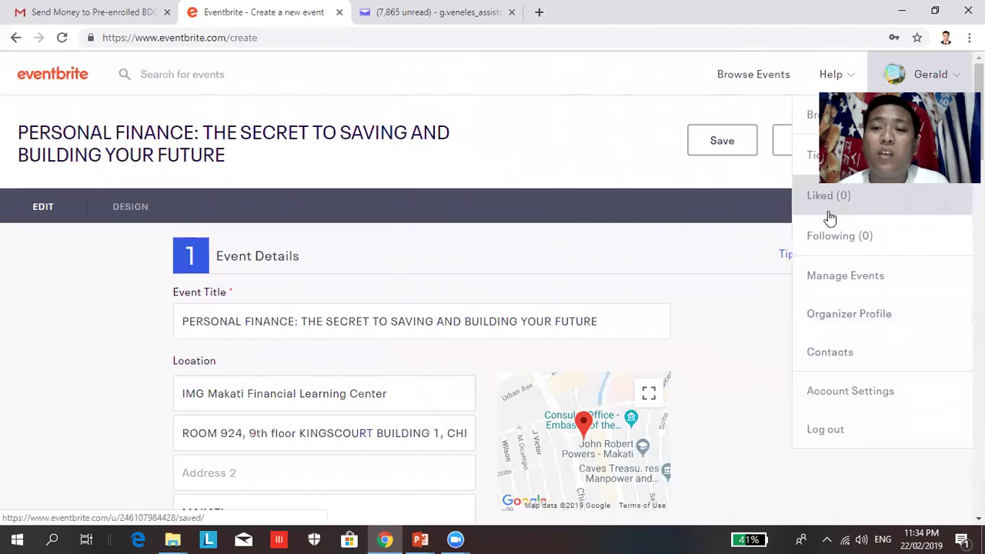
pyautogui.rightClick(855, 287)
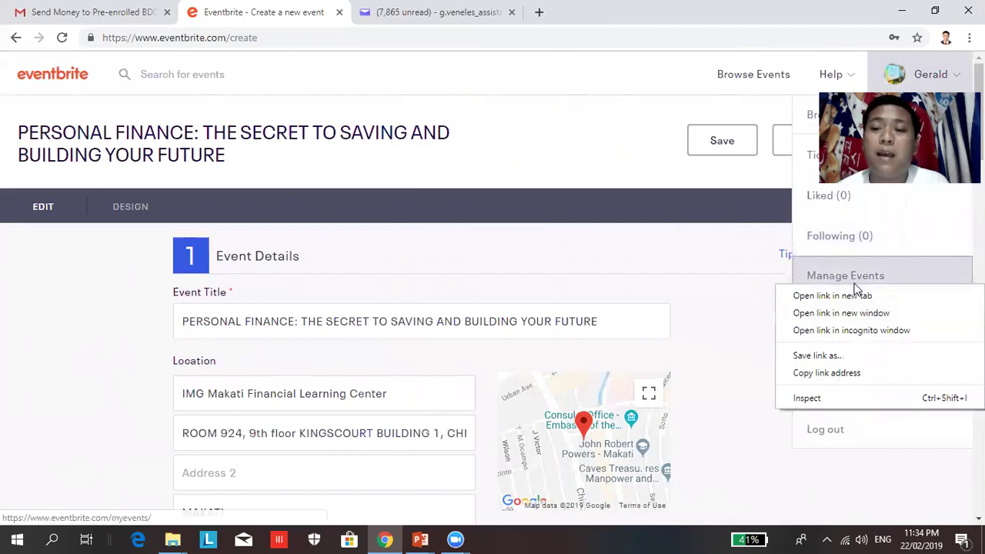
pyautogui.click(854, 297)
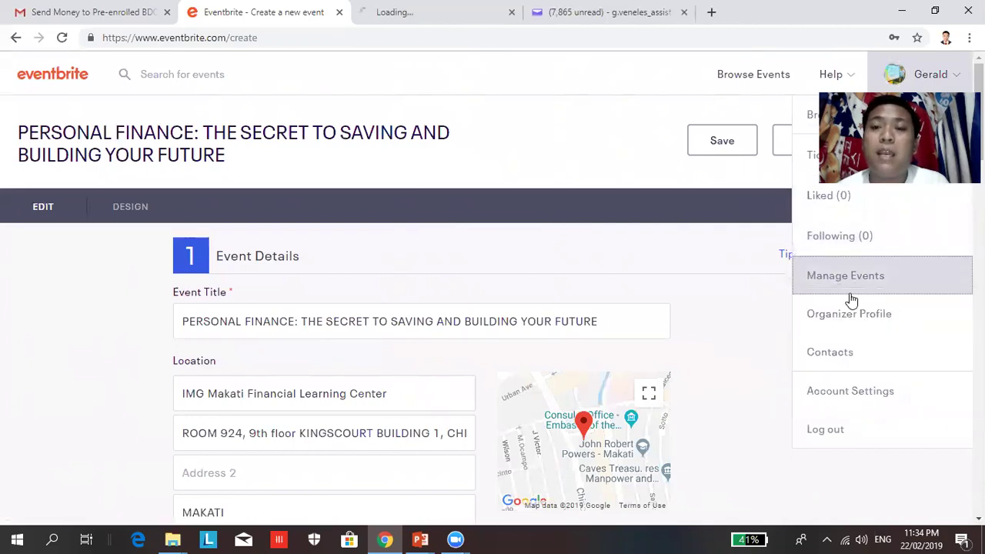
# View the live investment seminar of Feb 23, 2019 9:00 AM and copy its full event details text through "Join us!"
pyautogui.click(387, 14)
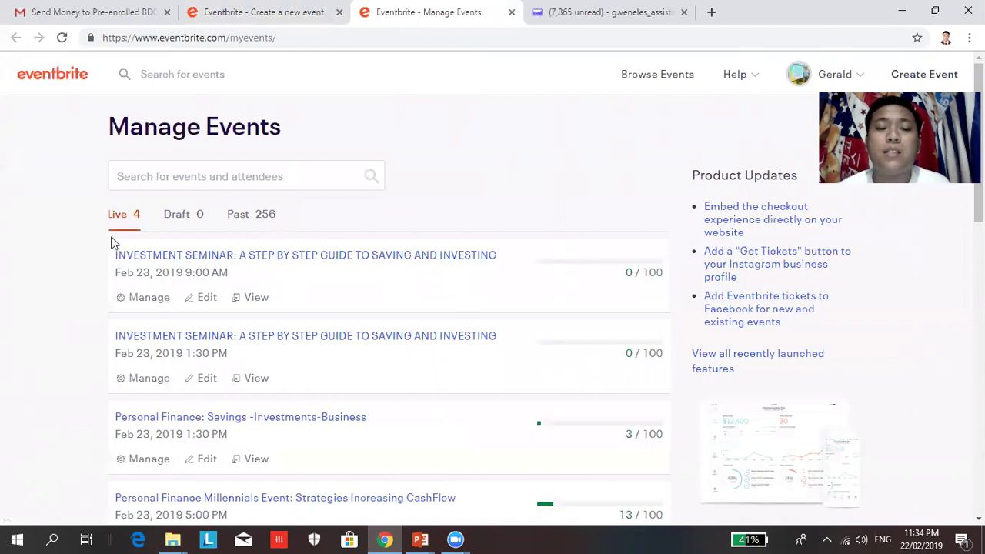
pyautogui.click(250, 303)
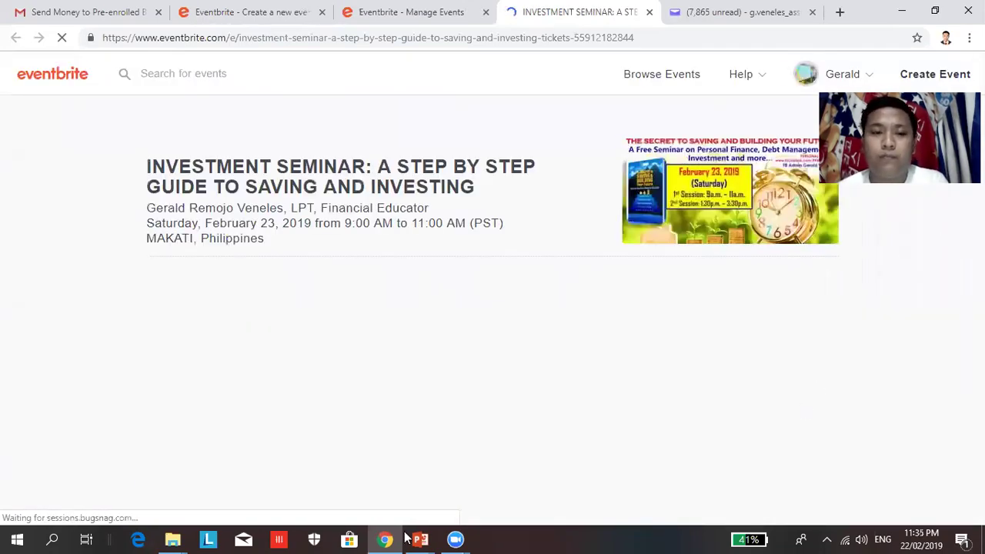
pyautogui.scroll(-3, 154, 270)
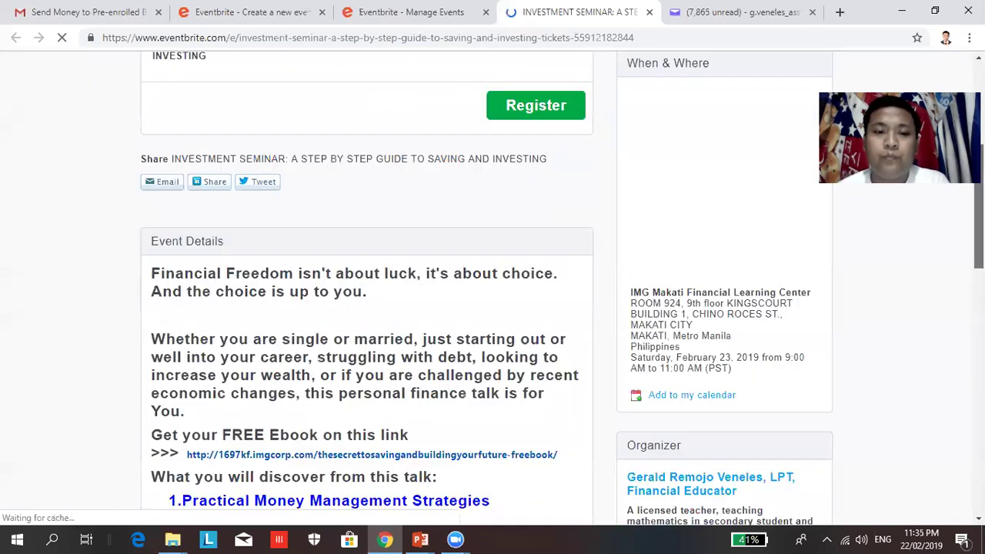
pyautogui.moveTo(153, 270); pyautogui.dragTo(480, 62)
pyautogui.scroll(-3, 496, 493)
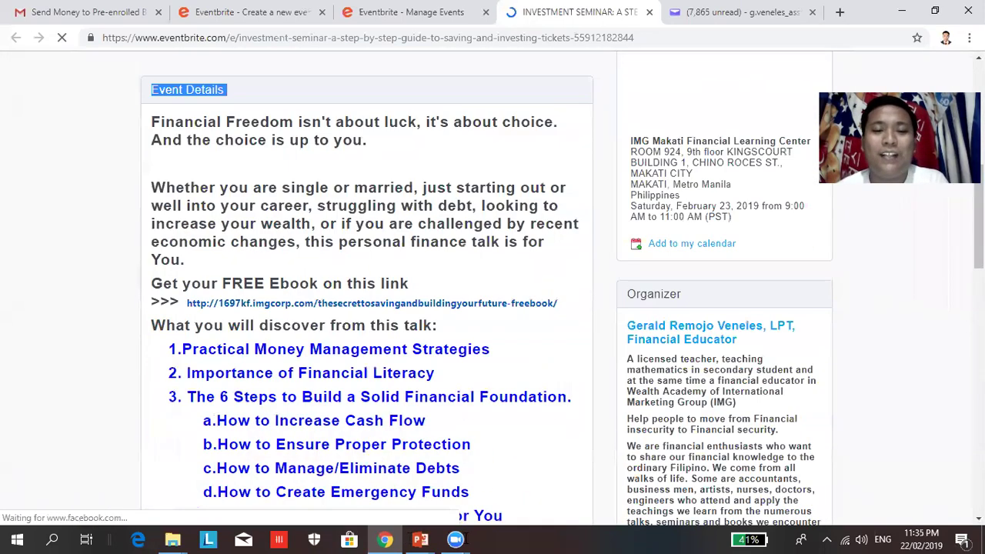
pyautogui.keyDown('shift'); pyautogui.click(400, 503); pyautogui.keyUp('shift')
pyautogui.moveTo(396, 536); pyautogui.dragTo(440, 304)
pyautogui.keyDown('shift'); pyautogui.click(207, 382); pyautogui.keyUp('shift')
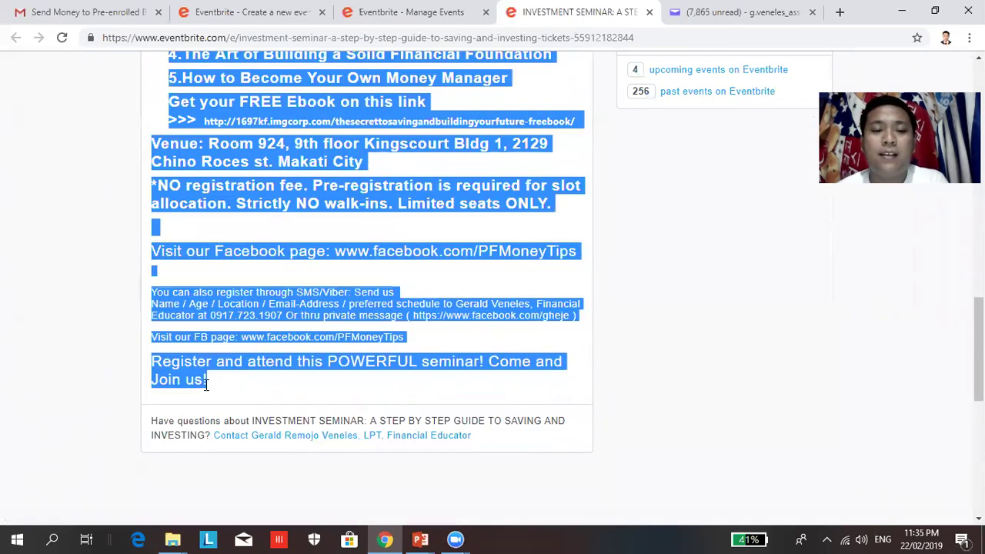
# Return to the new event's form and paste the copied seminar details into the event description
pyautogui.click(385, 11)
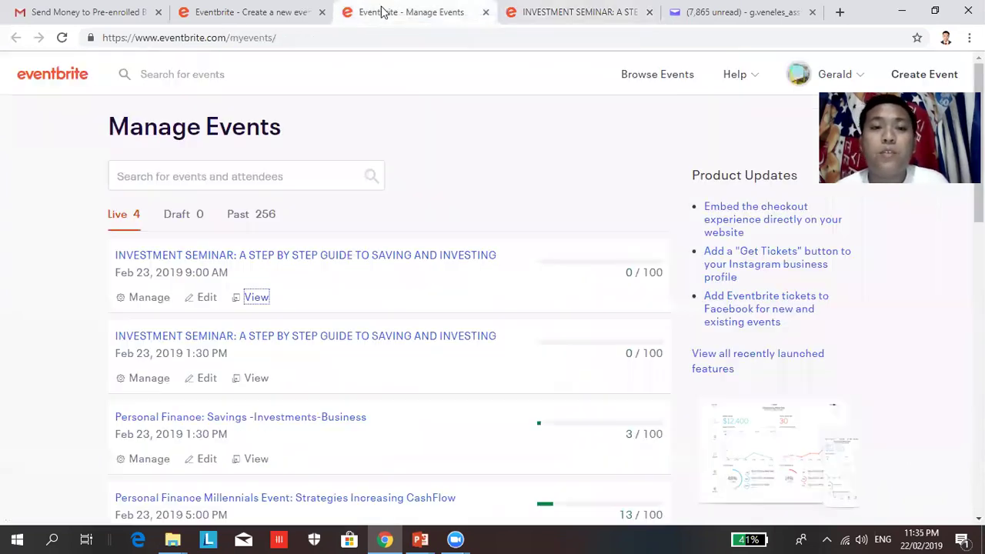
pyautogui.click(238, 11)
pyautogui.scroll(-15, 774, 277)
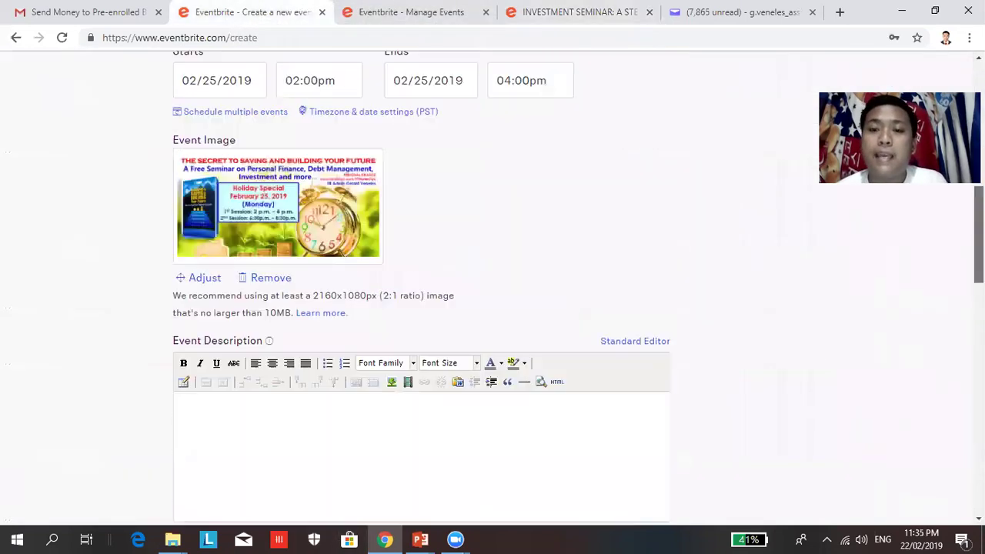
pyautogui.click(391, 152)
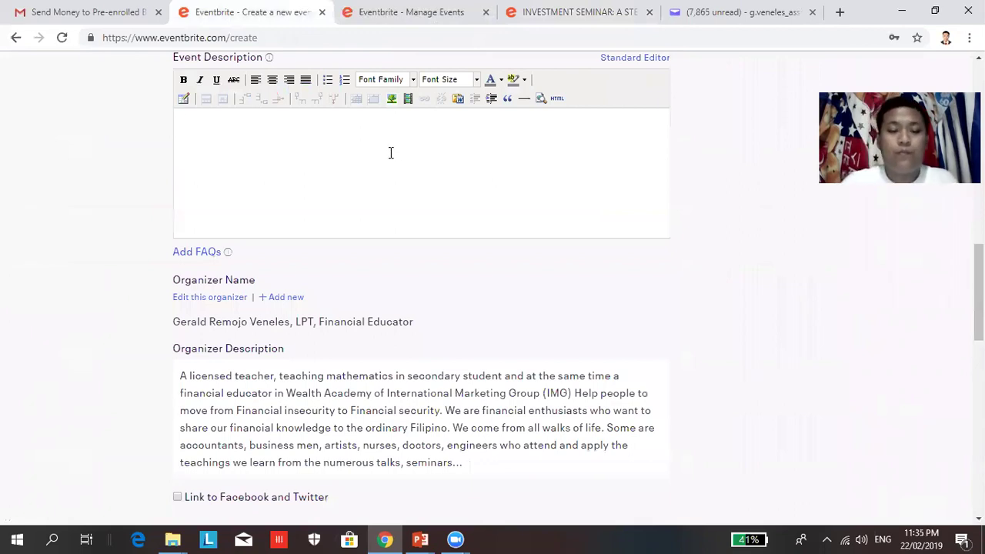
pyautogui.hotkey('ctrl', 'v')
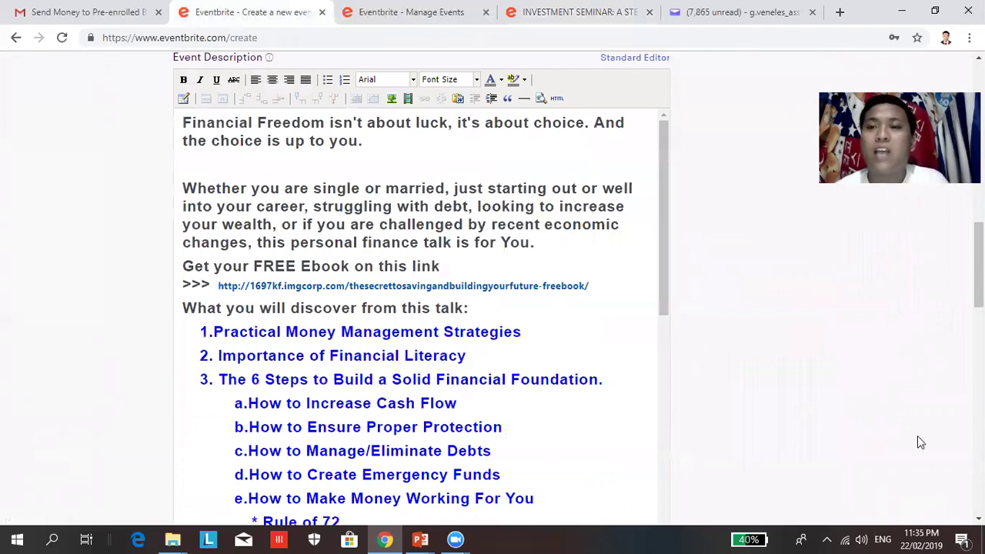
# Add a free ticket to the event and begin editing its ticket name
pyautogui.moveTo(979, 269); pyautogui.dragTo(978, 346)
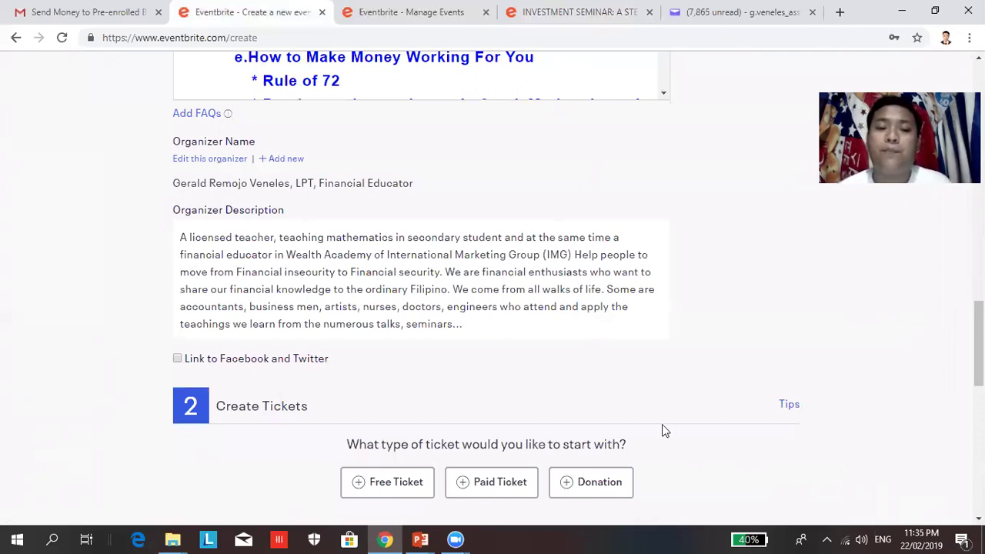
pyautogui.scroll(-3, 665, 430)
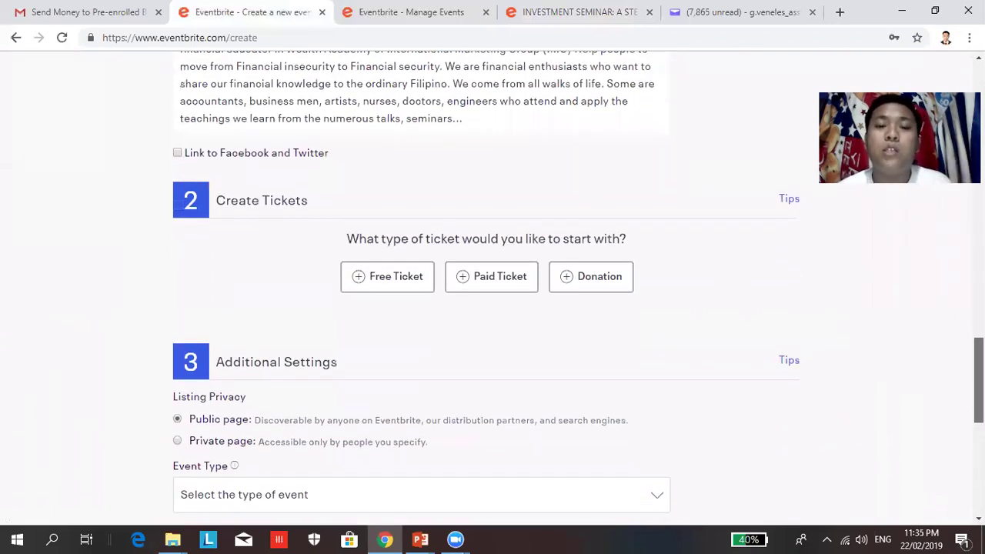
pyautogui.scroll(-1, 284, 253)
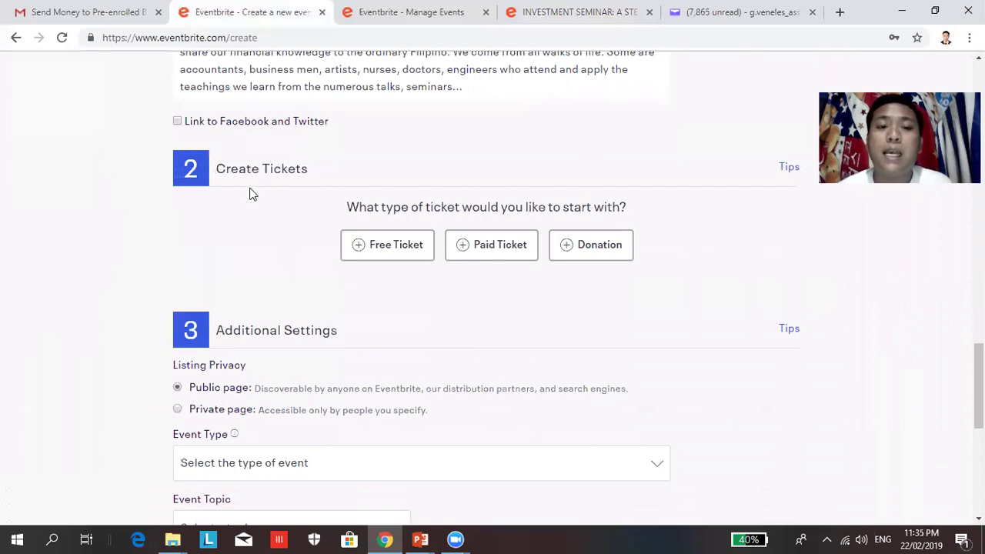
pyautogui.click(364, 251)
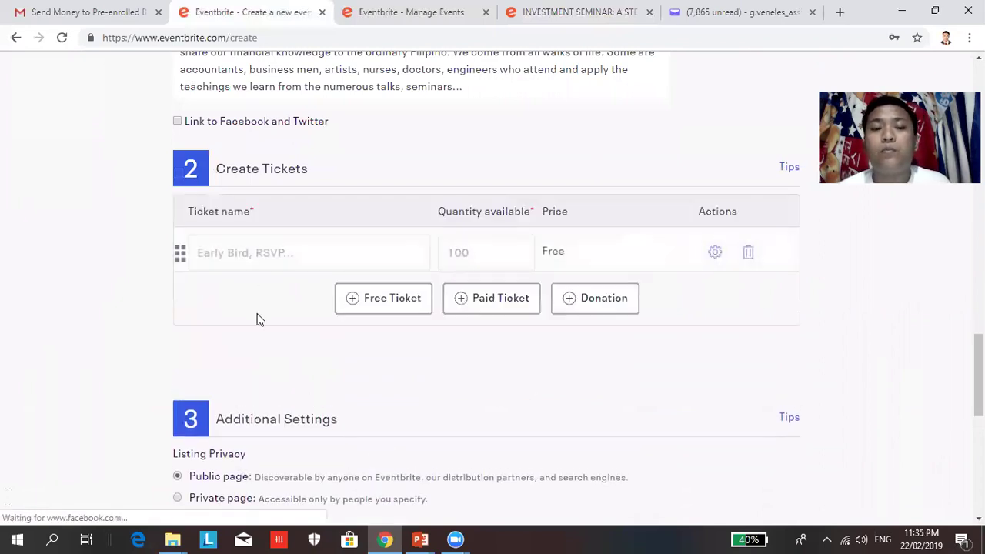
pyautogui.click(223, 254)
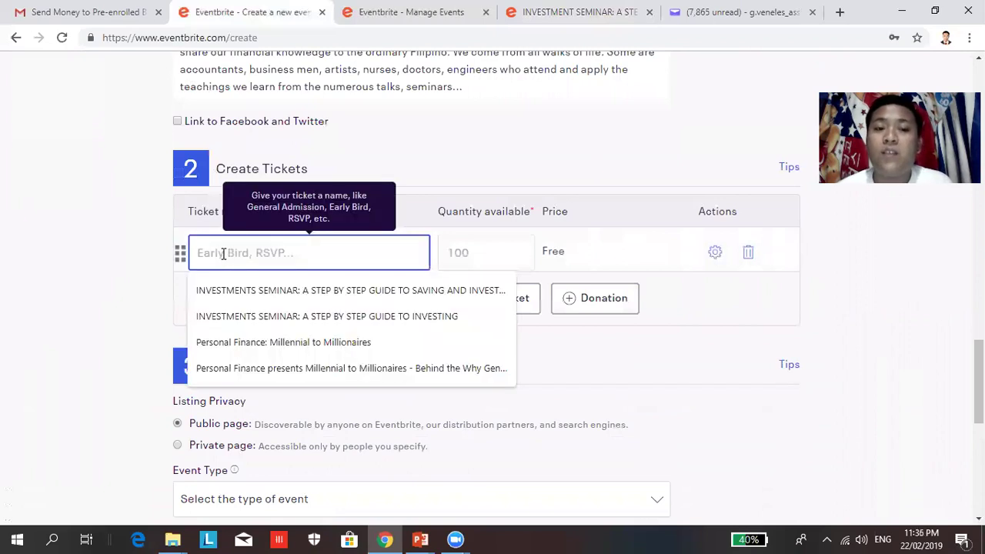
pyautogui.write('pERSONA')
pyautogui.press('BackSpace')
pyautogui.press('BackSpace')
pyautogui.press('BackSpace')
pyautogui.press('BackSpace')
pyautogui.press('BackSpace')
pyautogui.press('BackSpace')
pyautogui.press('BackSpace')
pyautogui.press('BackSpace')
pyautogui.press('BackSpace')
pyautogui.press('capslock')
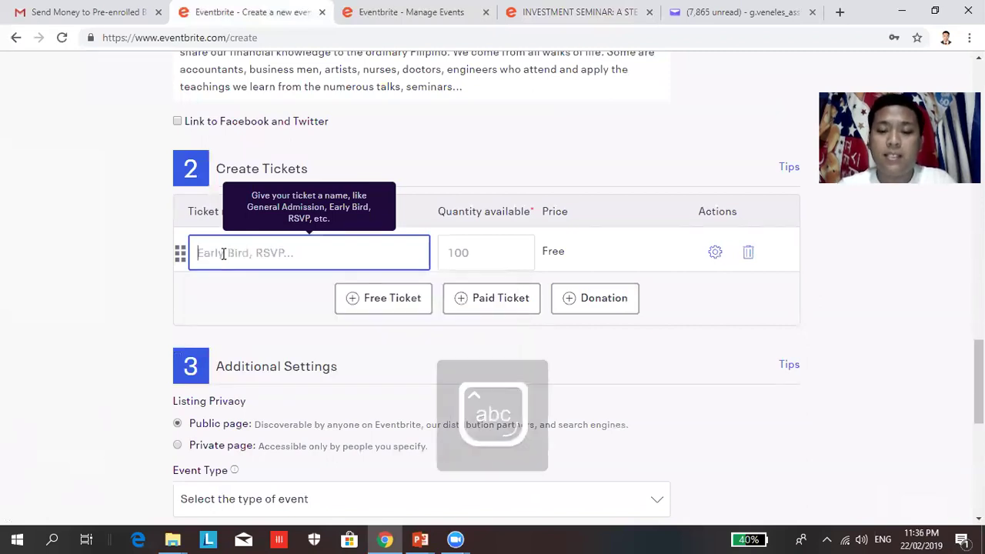
pyautogui.write('perso')
pyautogui.press('BackSpace')
pyautogui.press('BackSpace')
pyautogui.press('BackSpace')
pyautogui.press('BackSpace')
pyautogui.press('BackSpace')
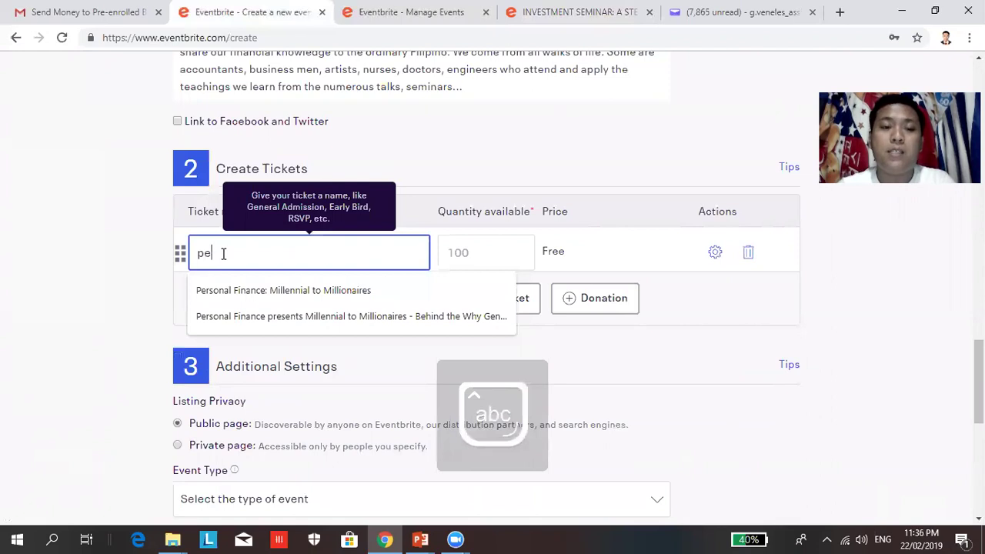
pyautogui.press('capslock')
pyautogui.write('p')
pyautogui.press('BackSpace')
# Name the free ticket "PERSONAL FINANCE: THE SECRET TO SAVING AND BUILDING YOUR FUTURE" and set its available quantity to 100
pyautogui.write('PERSONAL FINANCE:')
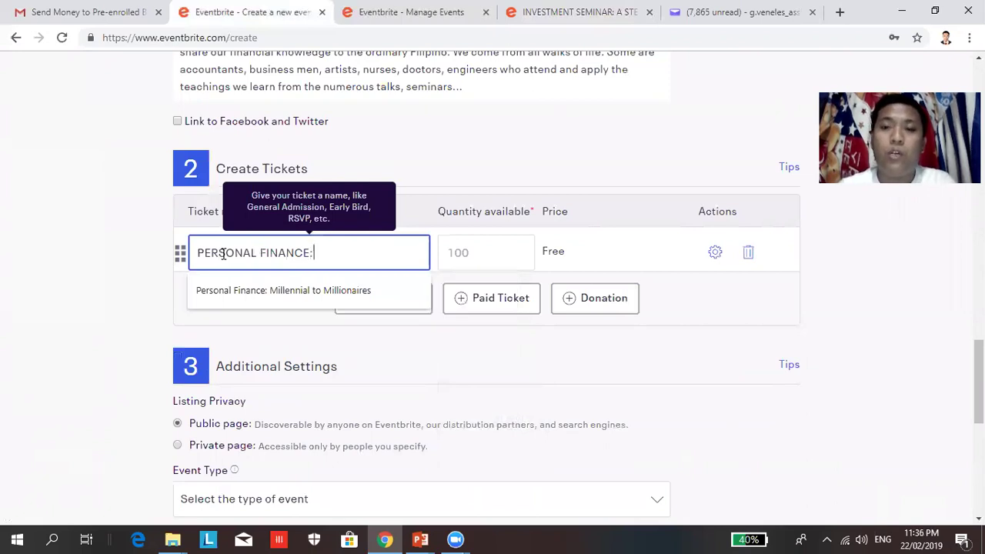
pyautogui.write(' TH')
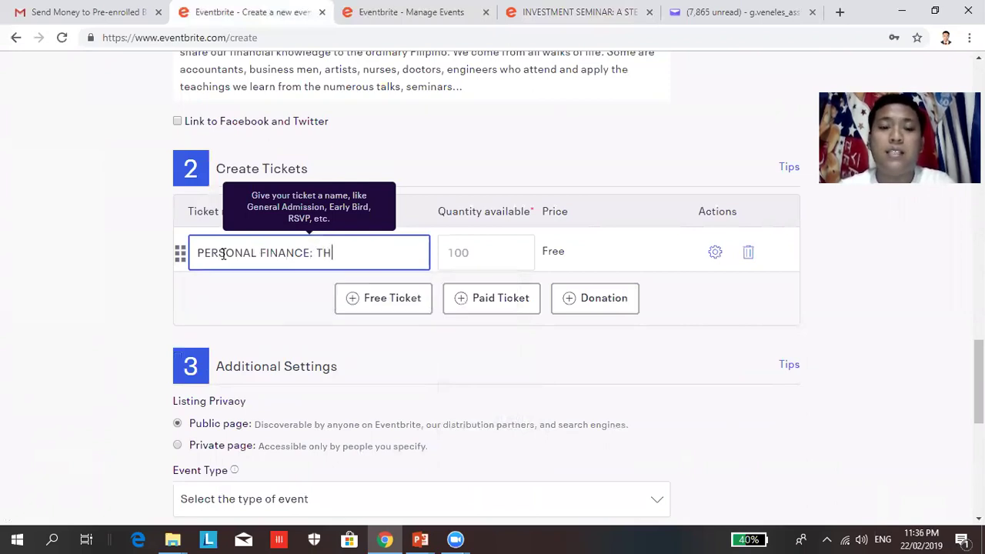
pyautogui.write('E SECRET TO S')
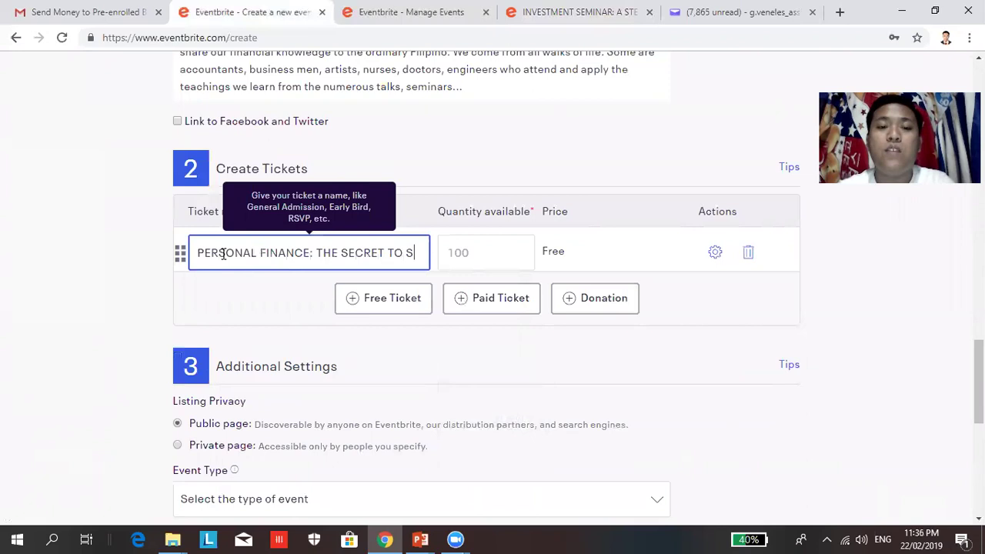
pyautogui.write('A VING AND BUI')
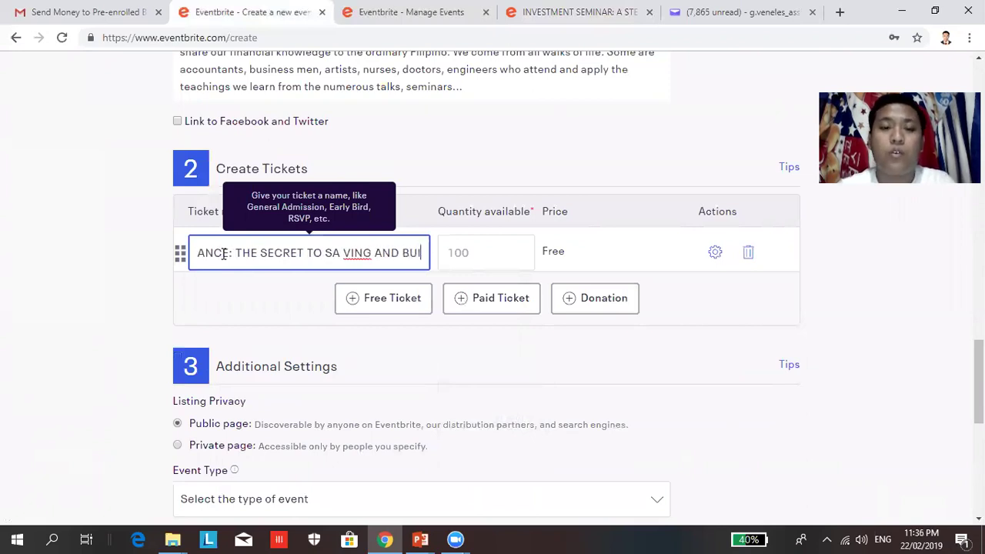
pyautogui.write('LDING YOUR FUTURE')
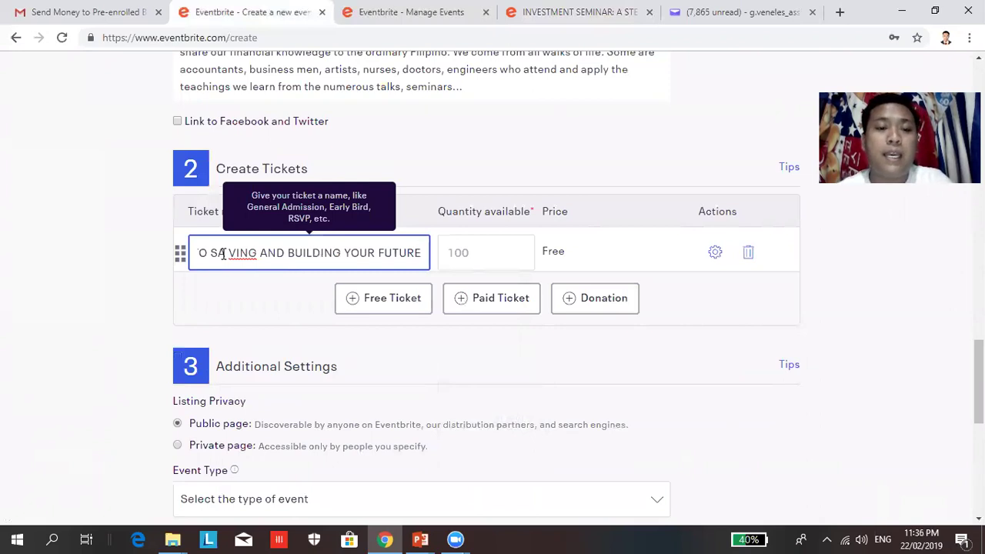
pyautogui.press('BackSpace')
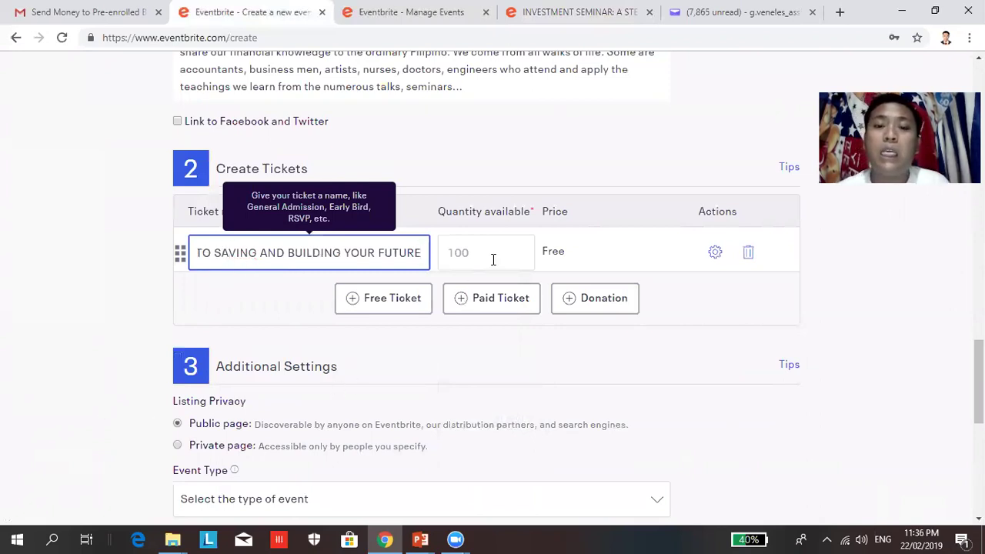
pyautogui.click(493, 259)
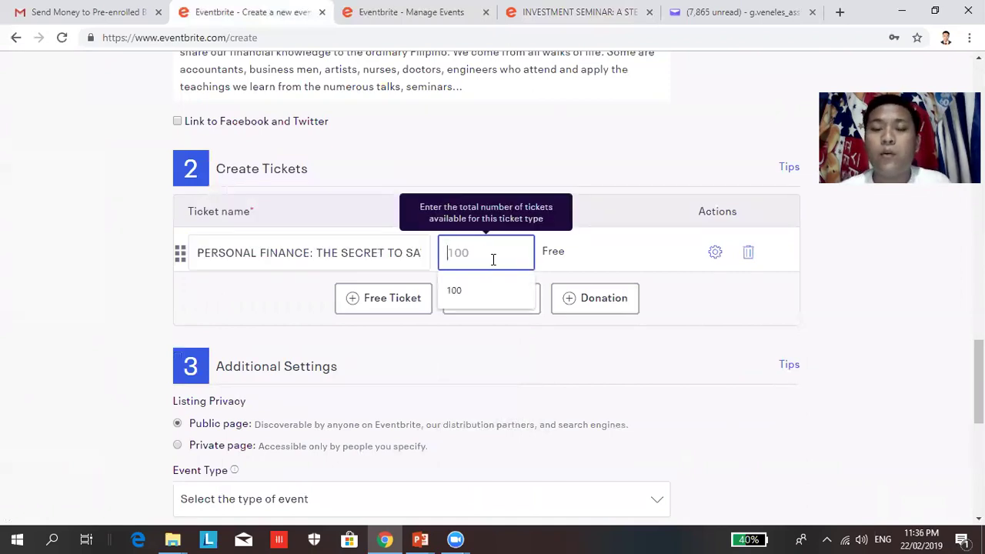
pyautogui.click(482, 299)
# In the free ticket's settings, set the ticket sales end to 02/25/2019 at 02:30 PM
pyautogui.click(712, 255)
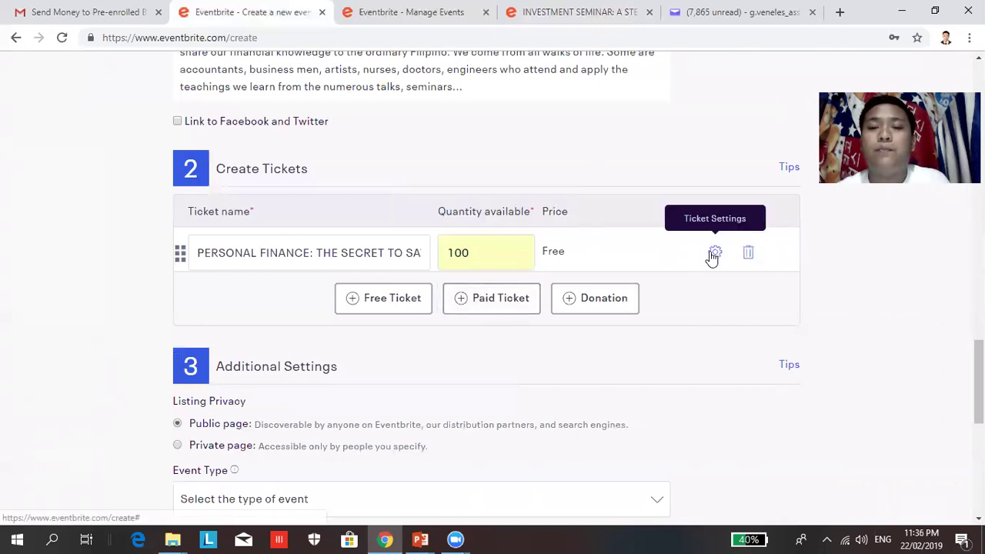
pyautogui.click(714, 254)
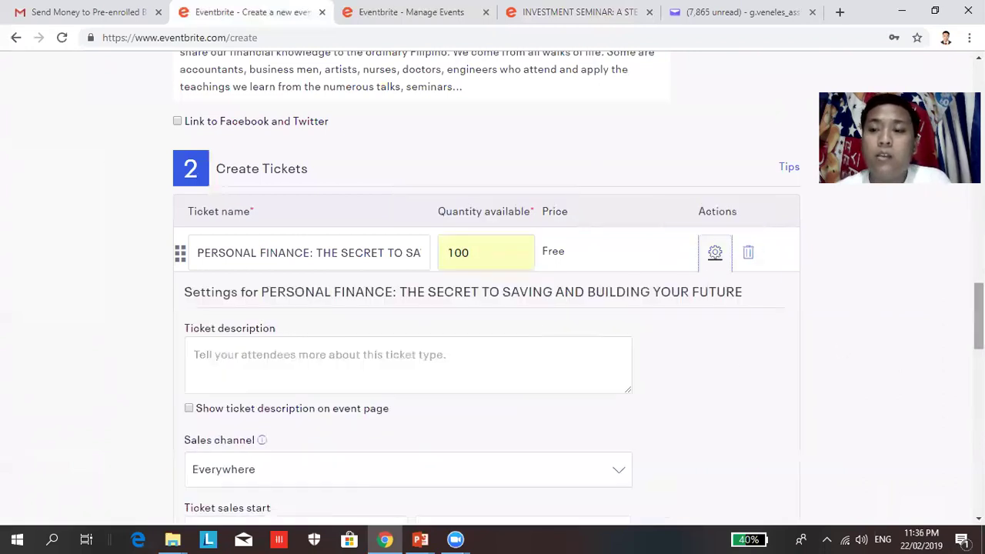
pyautogui.scroll(-4, 264, 292)
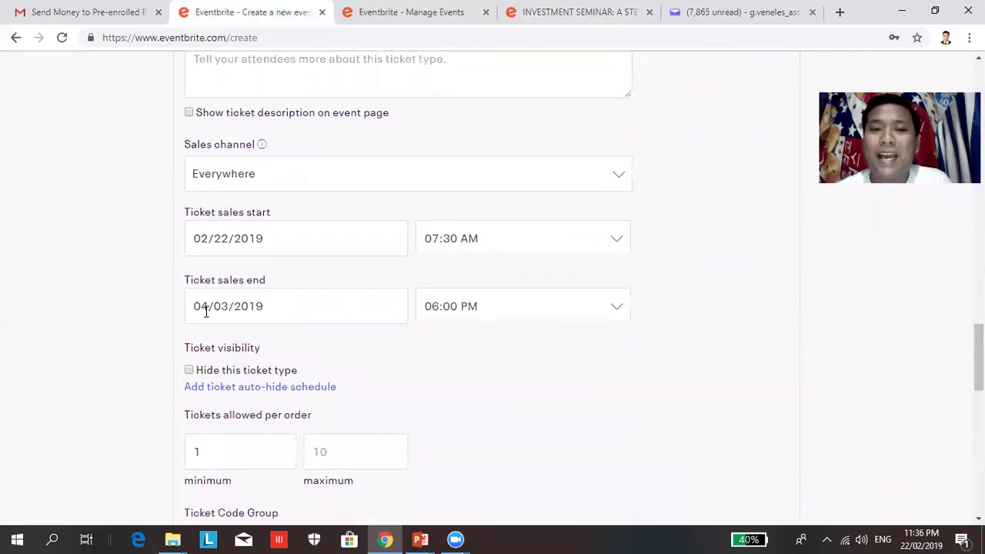
pyautogui.click(235, 317)
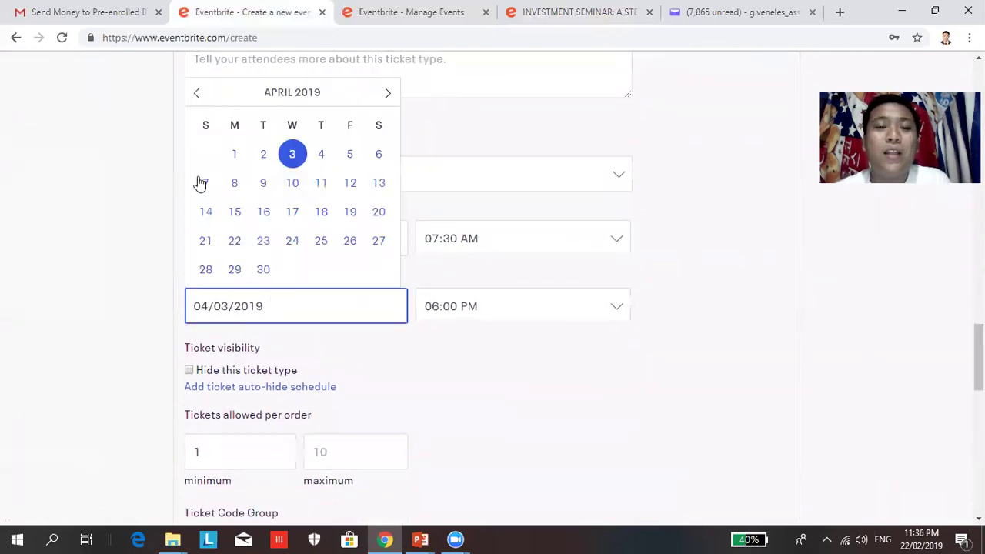
pyautogui.click(196, 94)
pyautogui.click(196, 94)
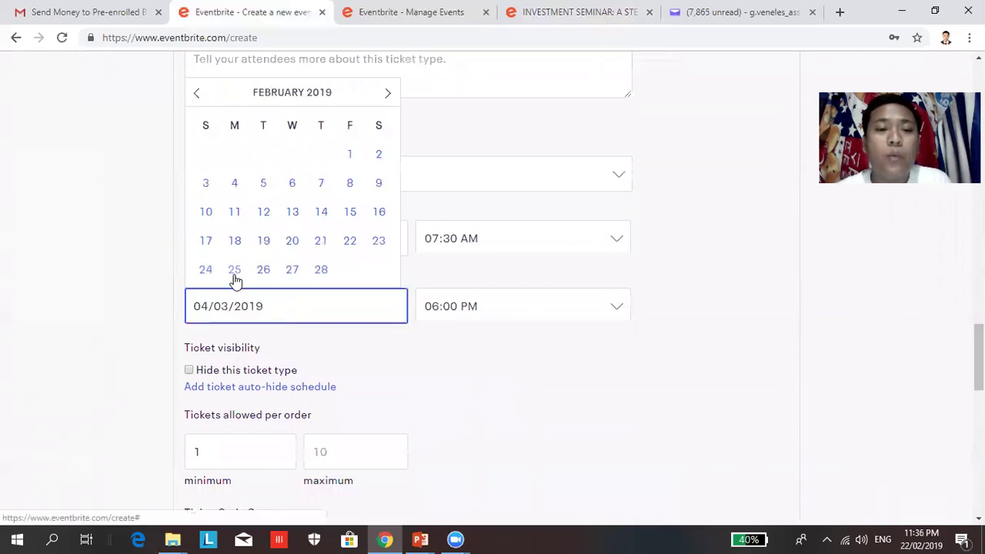
pyautogui.click(234, 273)
pyautogui.click(518, 300)
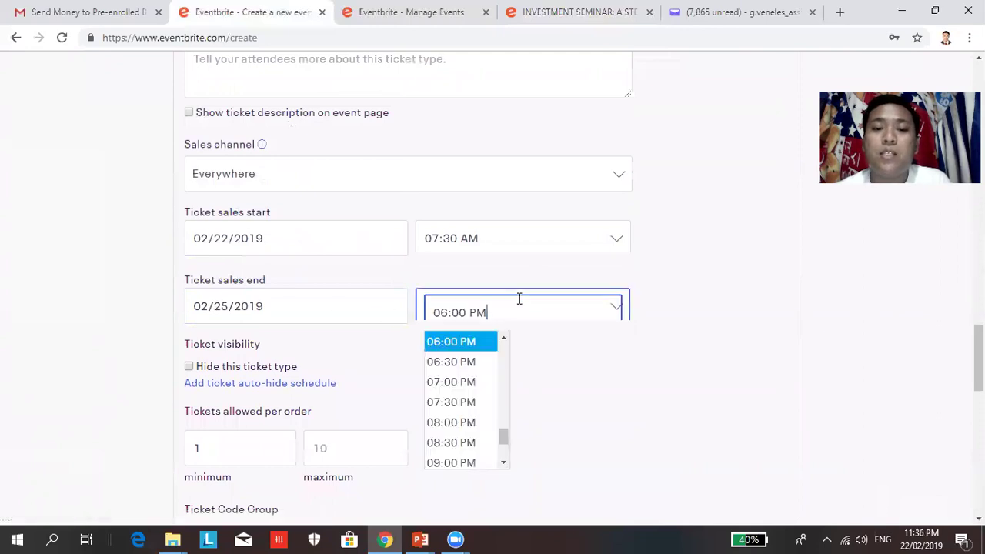
pyautogui.scroll(4, 506, 346)
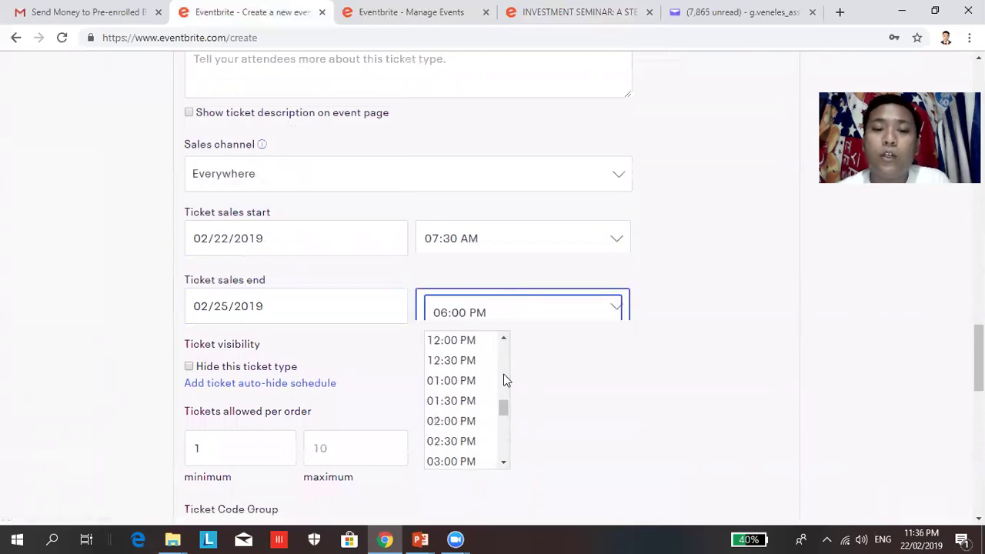
pyautogui.click(480, 444)
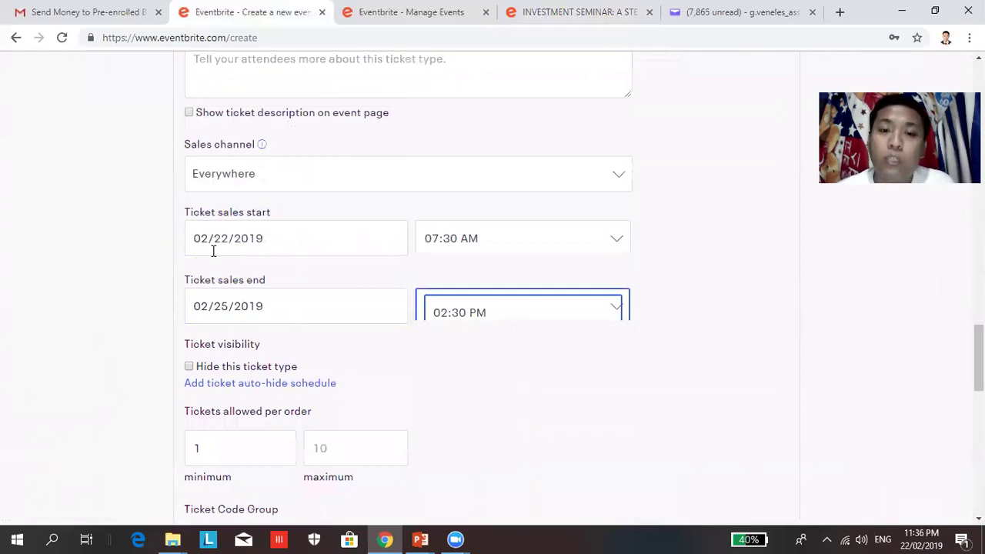
# In the additional settings, set the event type to "Seminar or Talk"
pyautogui.scroll(-2, 477, 310)
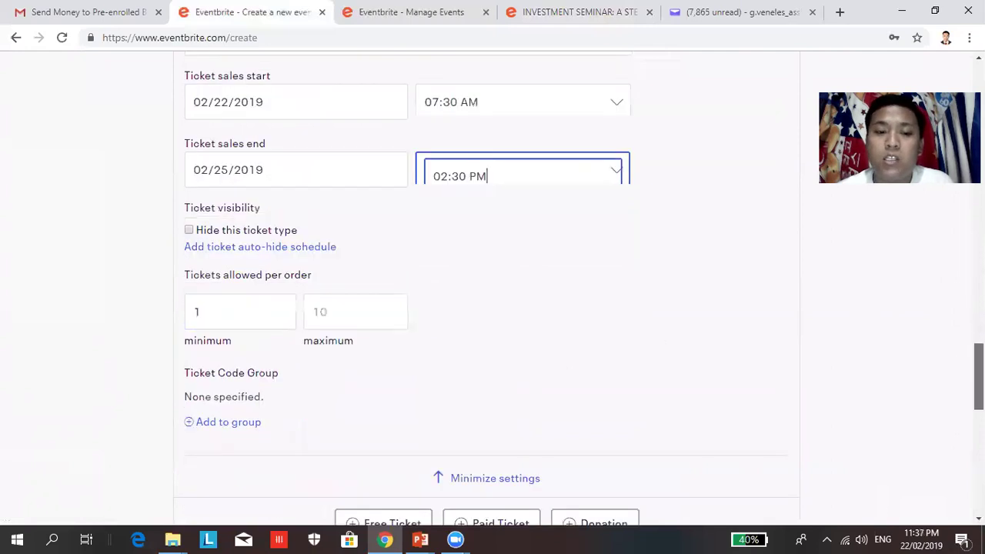
pyautogui.scroll(-2, 958, 395)
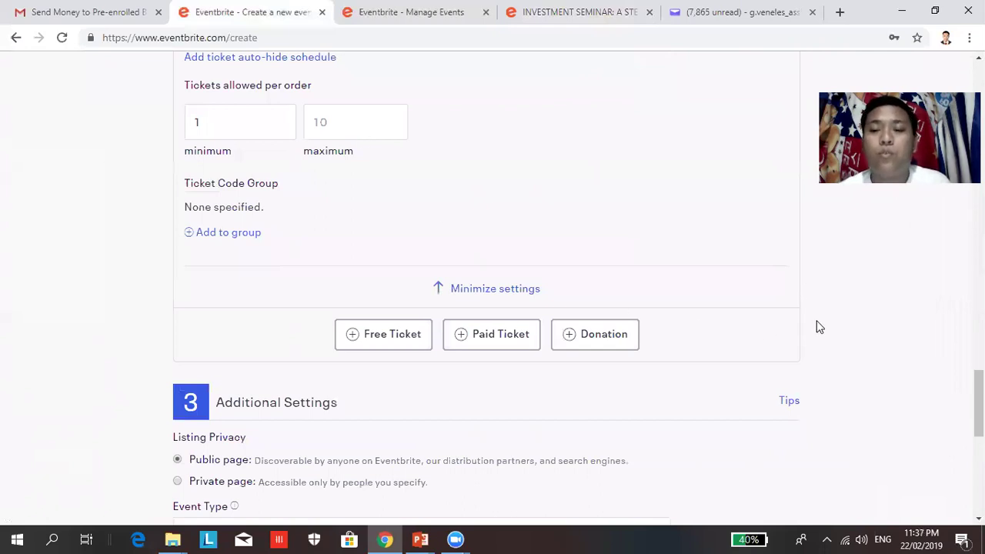
pyautogui.scroll(-2, 978, 404)
pyautogui.scroll(-2, 978, 404)
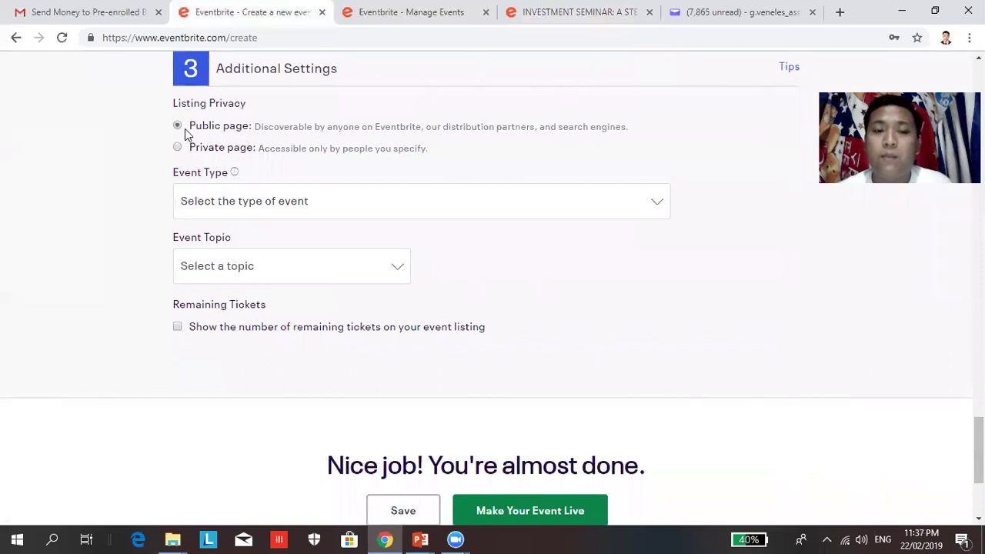
pyautogui.click(337, 206)
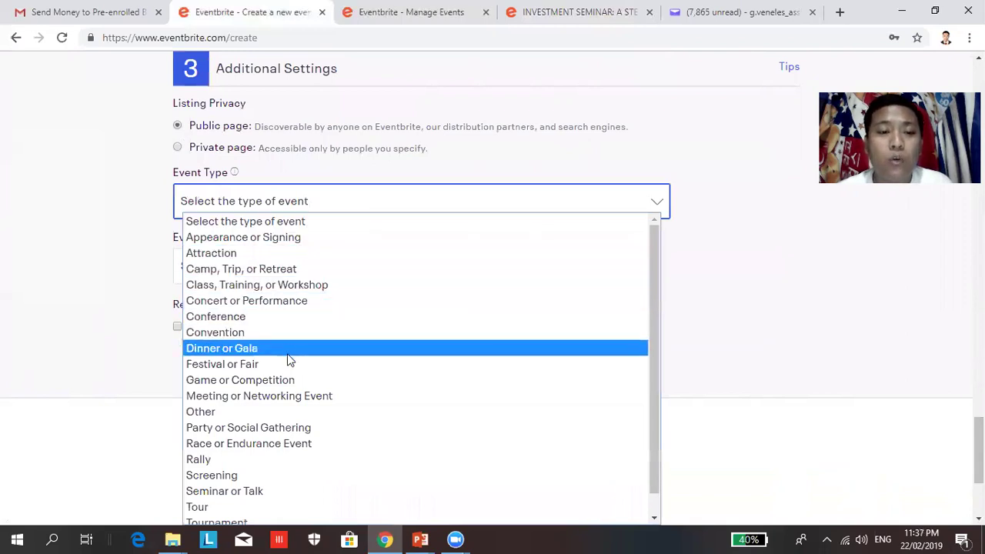
pyautogui.click(289, 492)
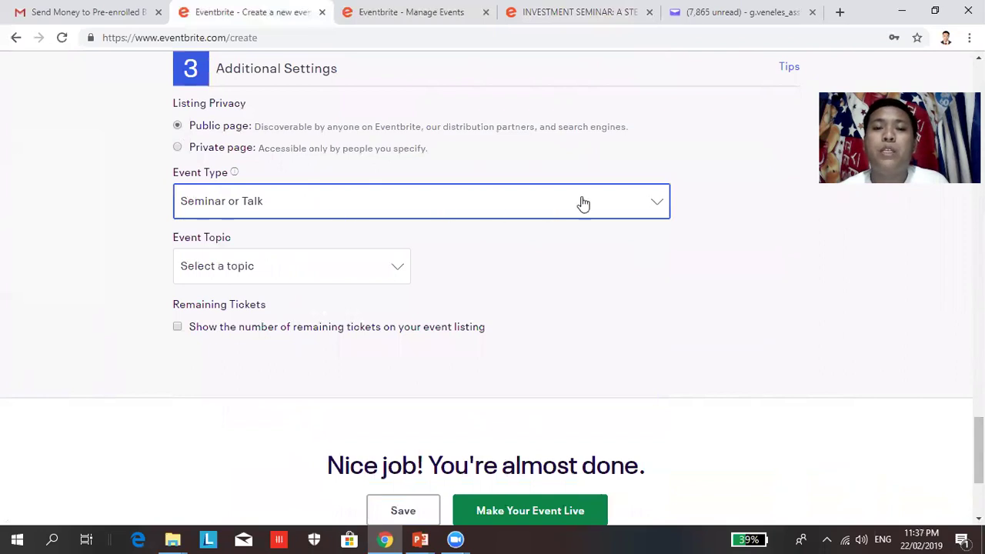
pyautogui.click(655, 206)
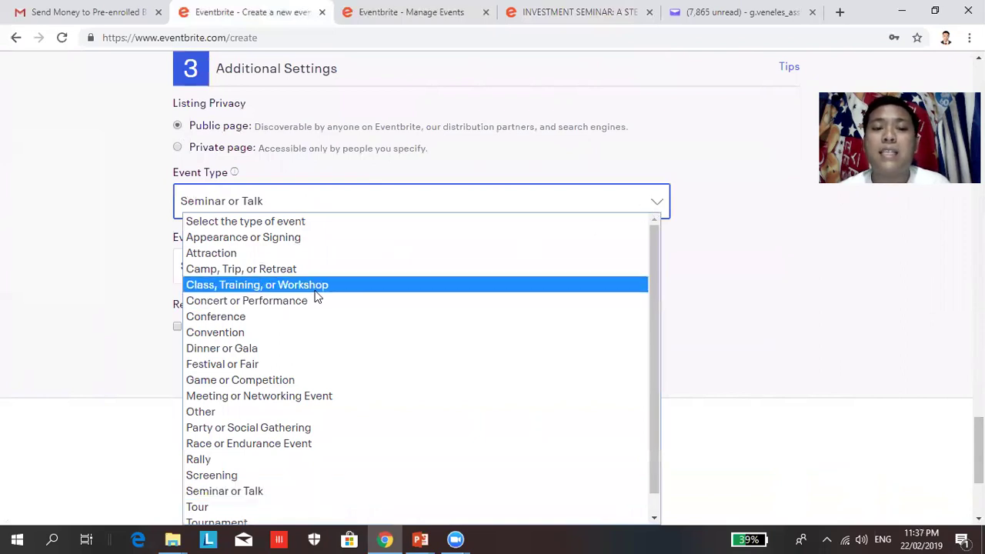
pyautogui.click(261, 491)
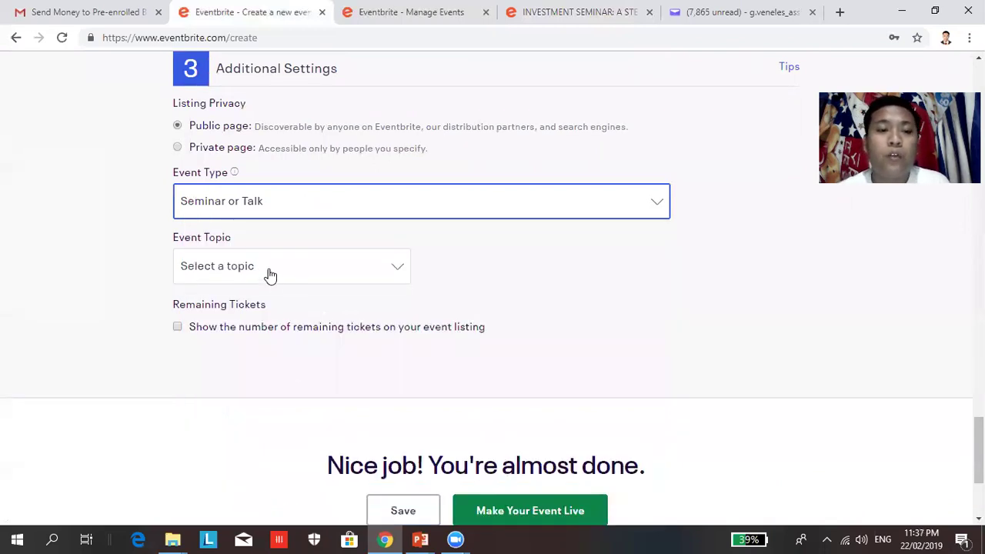
# Set the event topic to "Business & Professional" with the sub-topic "Investment"
pyautogui.click(270, 275)
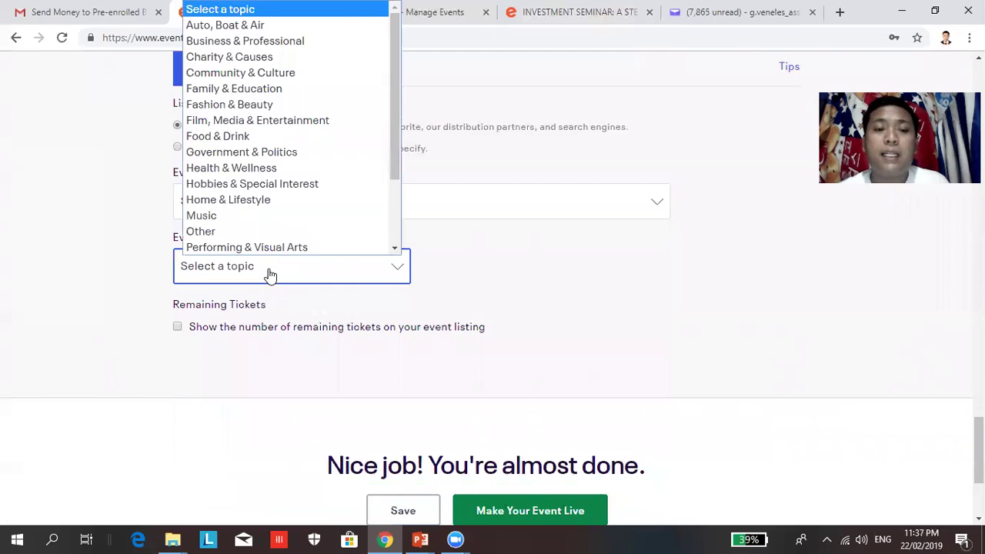
pyautogui.click(286, 43)
pyautogui.click(495, 266)
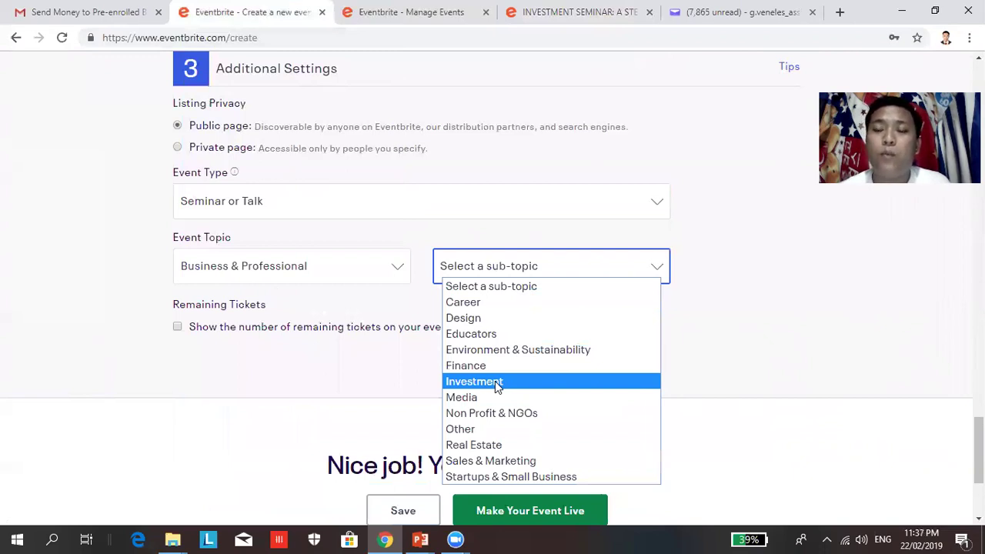
pyautogui.click(495, 381)
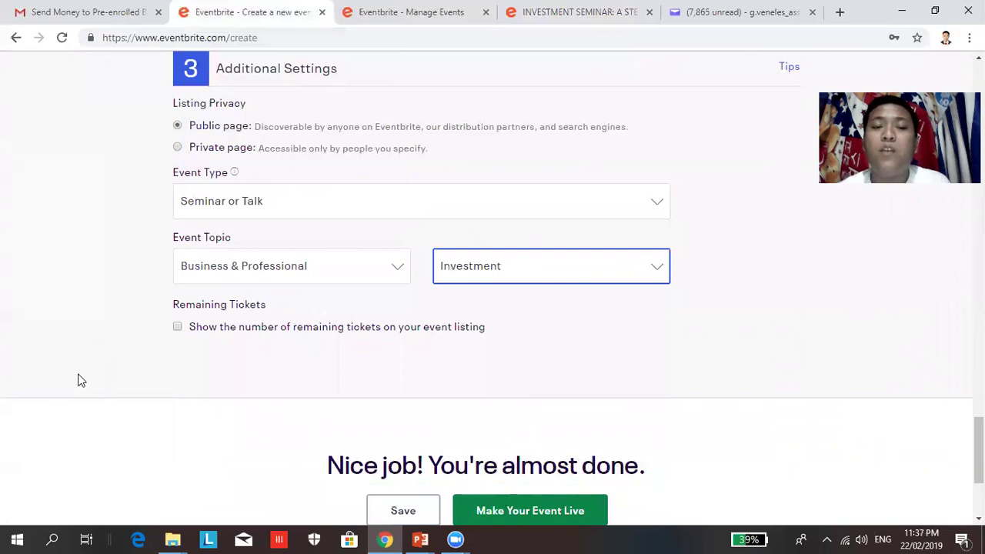
# Make the seminar event live and start adding it to Facebook as a new Facebook event
pyautogui.click(508, 515)
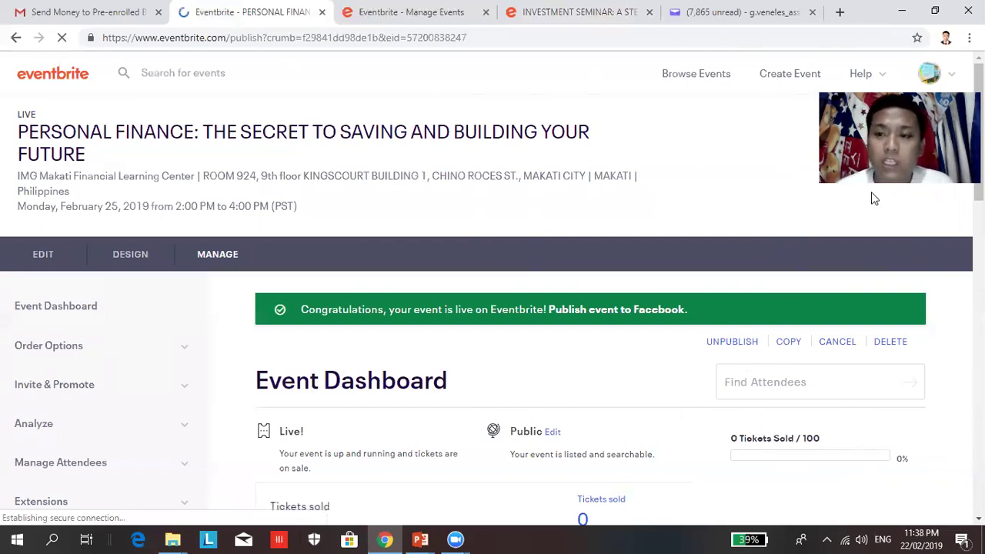
pyautogui.scroll(-1, 492, 286)
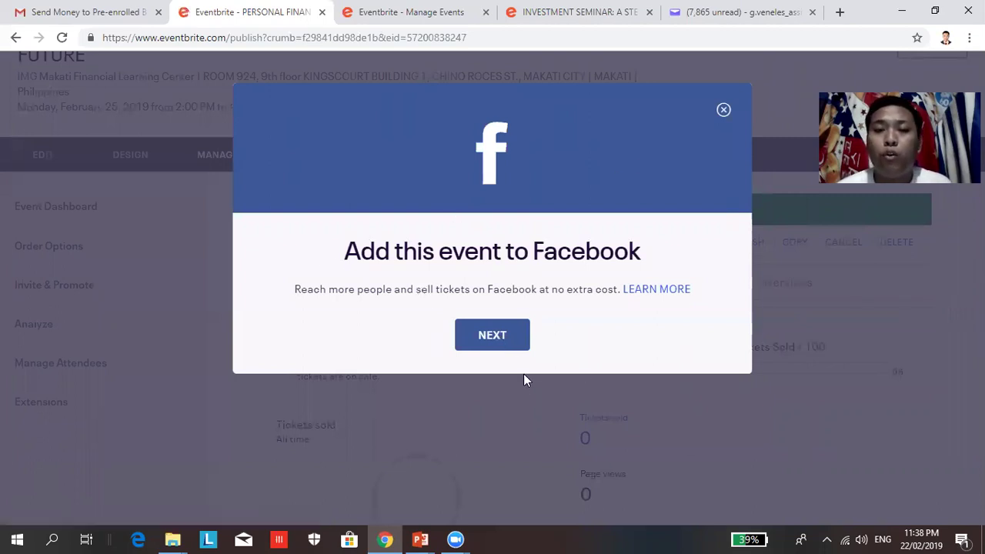
pyautogui.click(487, 339)
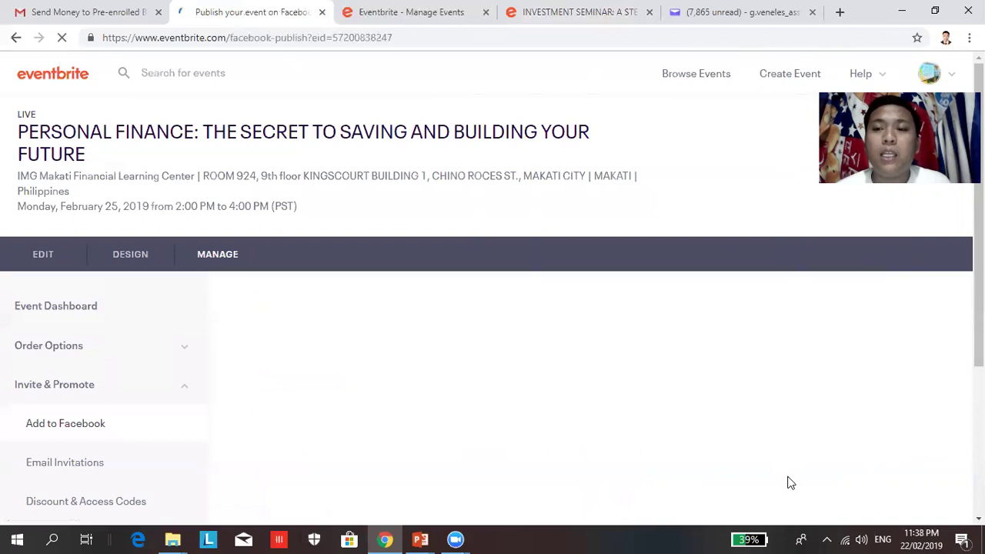
pyautogui.scroll(-2, 492, 308)
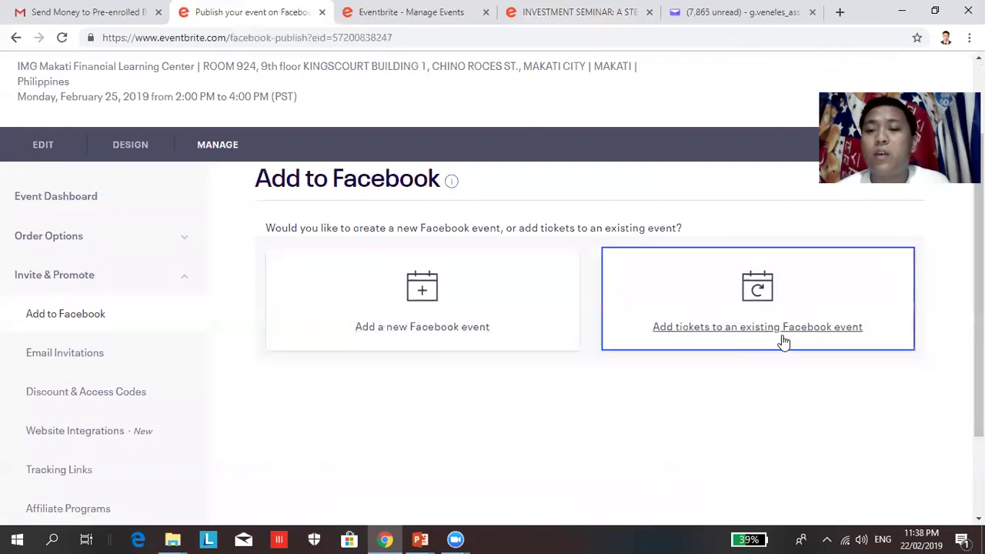
pyautogui.click(423, 296)
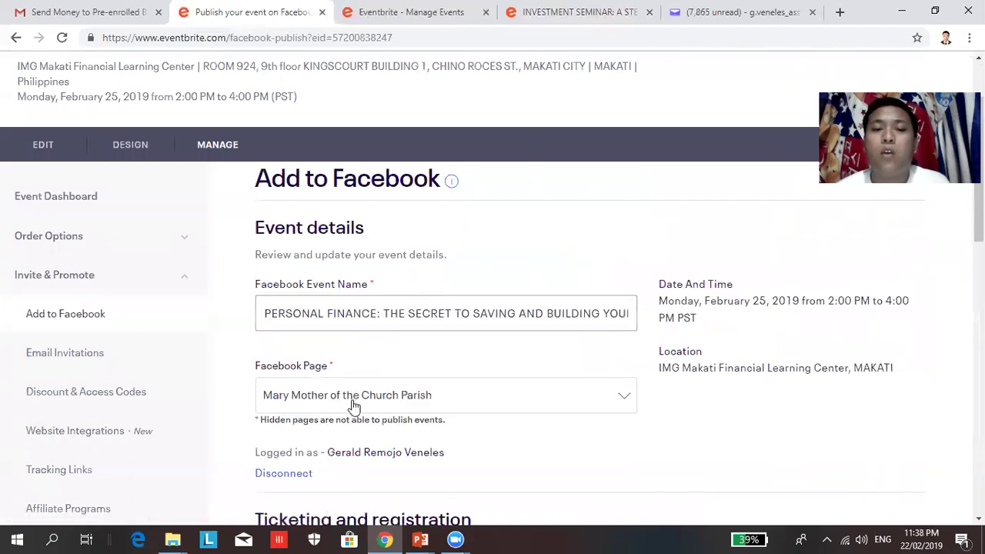
# Choose "Mutual Funds Investment Philippines" as the Facebook page for the new Facebook event
pyautogui.scroll(-2, 483, 169)
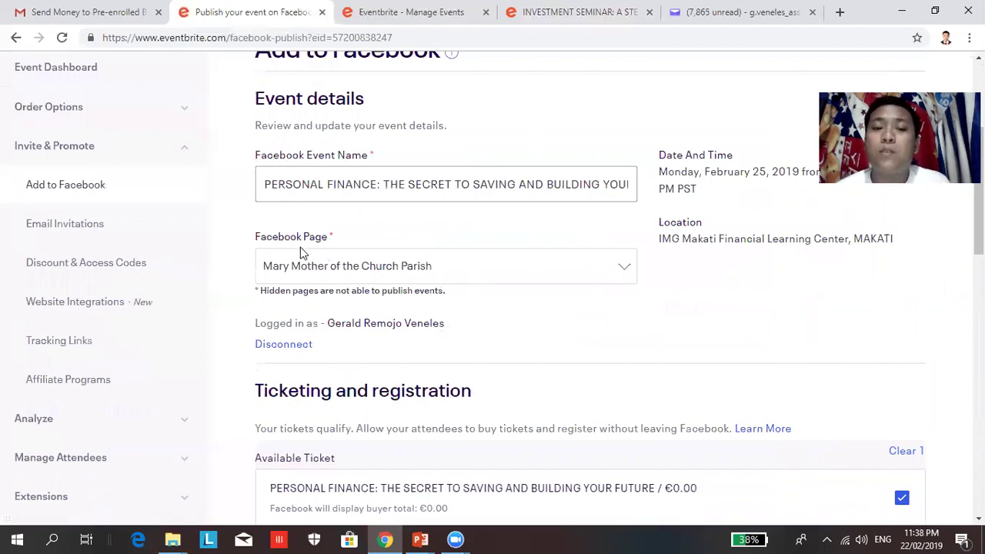
pyautogui.click(625, 270)
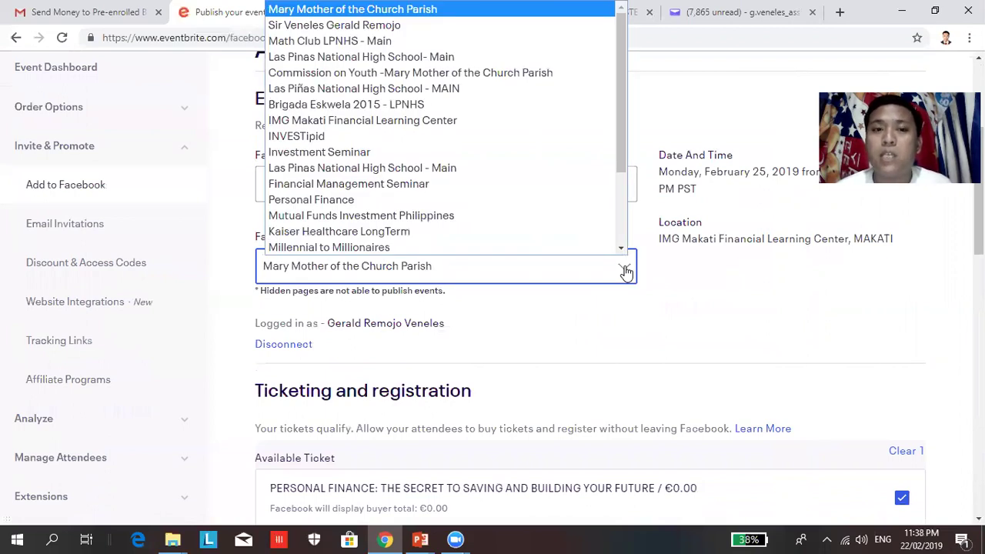
pyautogui.moveTo(620, 137); pyautogui.dragTo(615, 208)
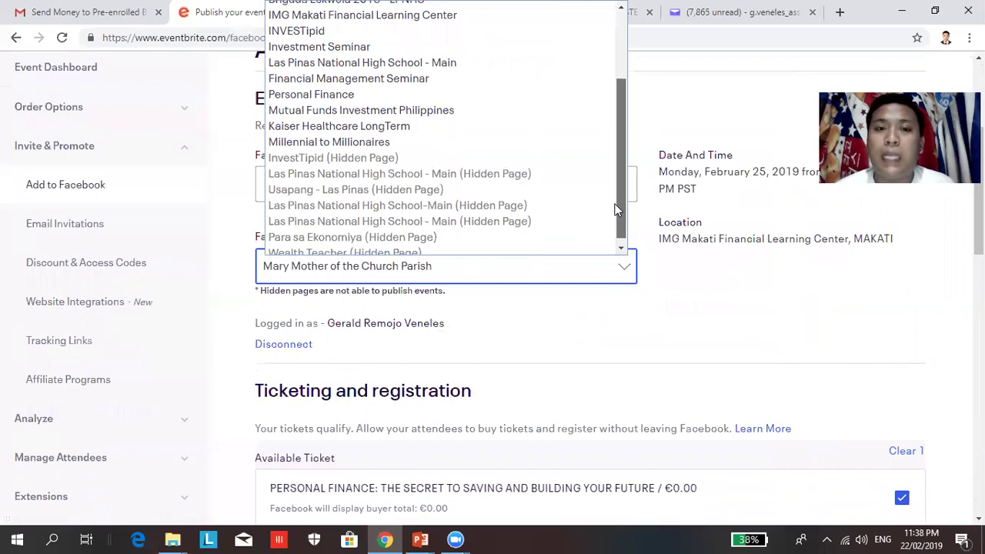
pyautogui.click(361, 112)
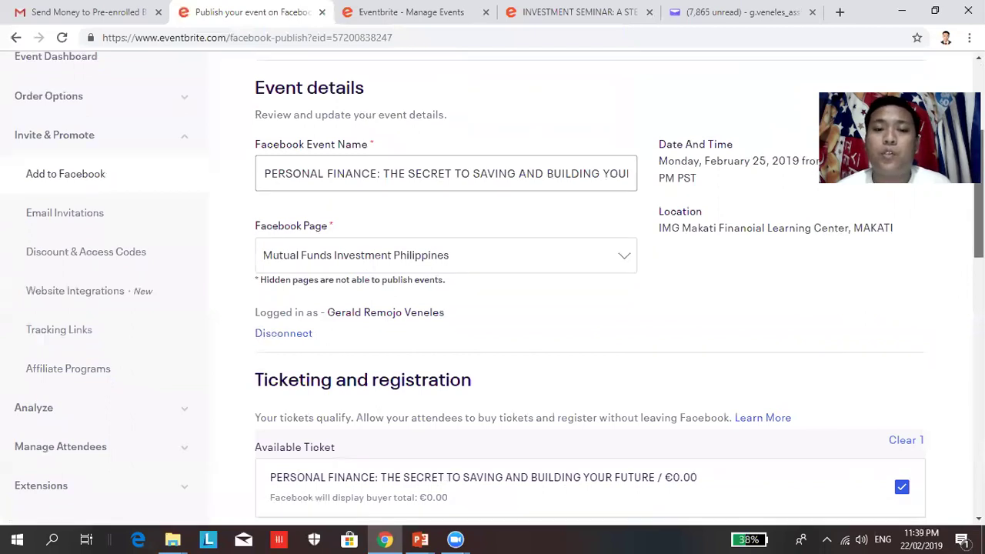
# Remove the extra blank lines before the "Whether you are single or married" paragraph in the Facebook event description
pyautogui.scroll(-8, 952, 350)
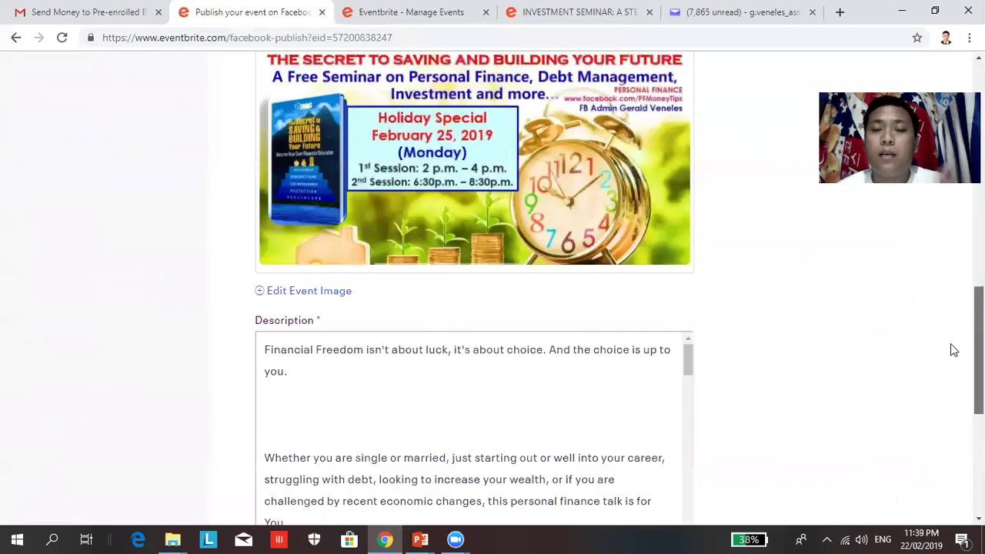
pyautogui.scroll(-1, 950, 343)
pyautogui.click(316, 352)
pyautogui.press('BackSpace')
pyautogui.press('BackSpace')
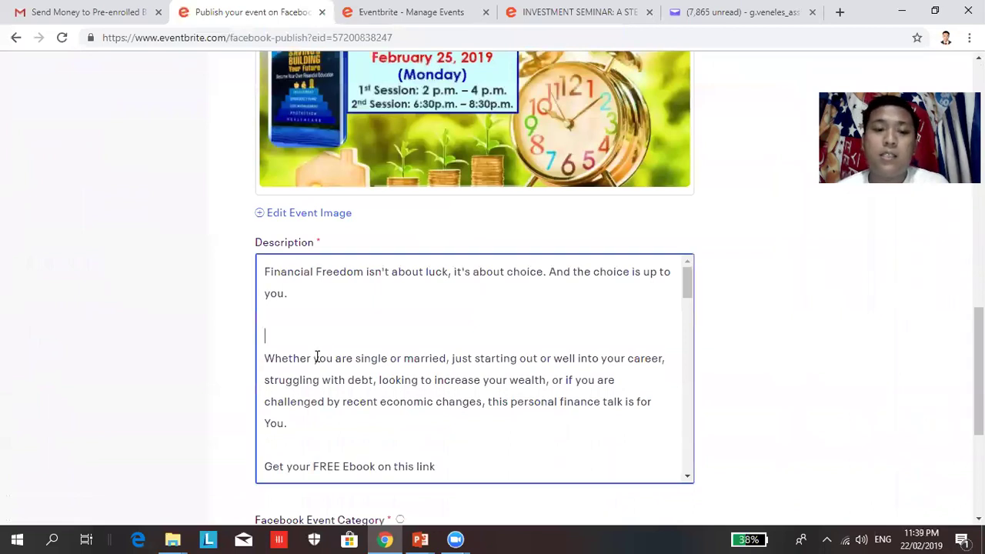
# Remove the extra blank lines before and after the "Visit our Facebook page" line near the end of the description
pyautogui.moveTo(684, 286); pyautogui.dragTo(666, 438)
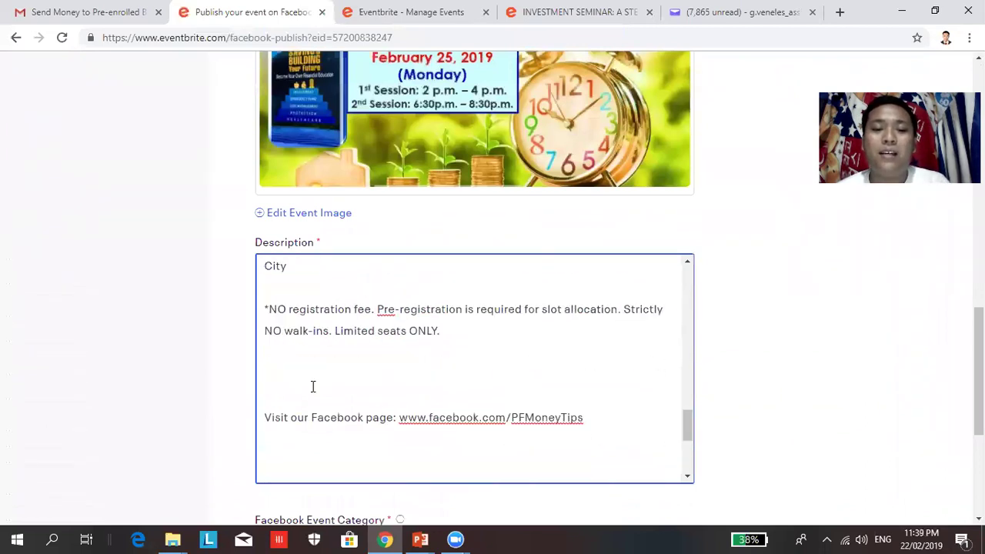
pyautogui.press('BackSpace')
pyautogui.press('BackSpace')
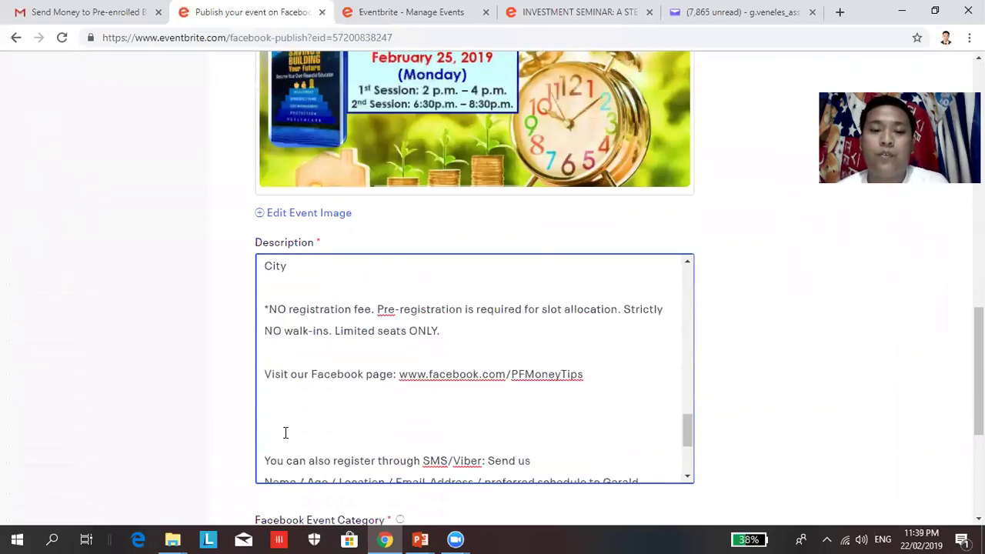
pyautogui.press('BackSpace')
pyautogui.press('BackSpace')
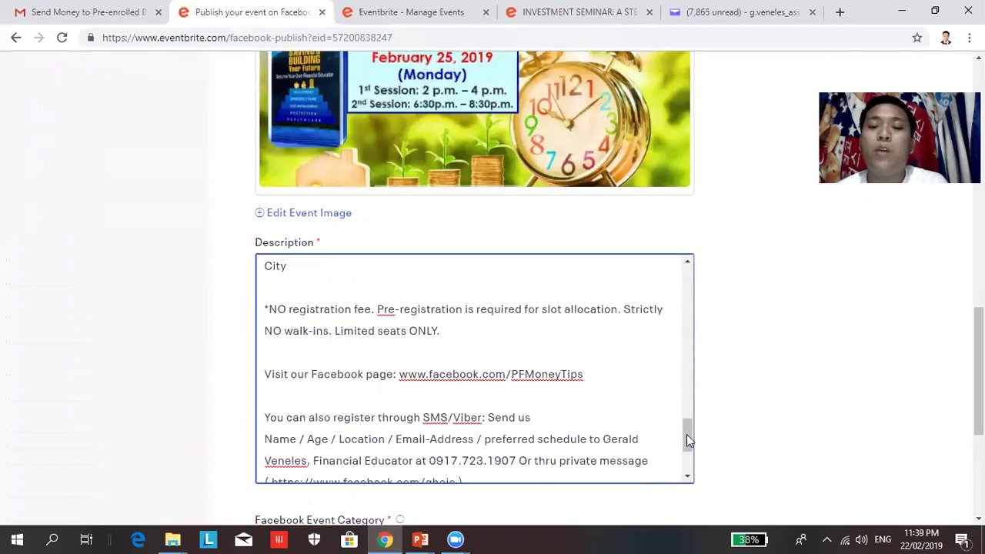
pyautogui.moveTo(687, 435); pyautogui.dragTo(688, 460)
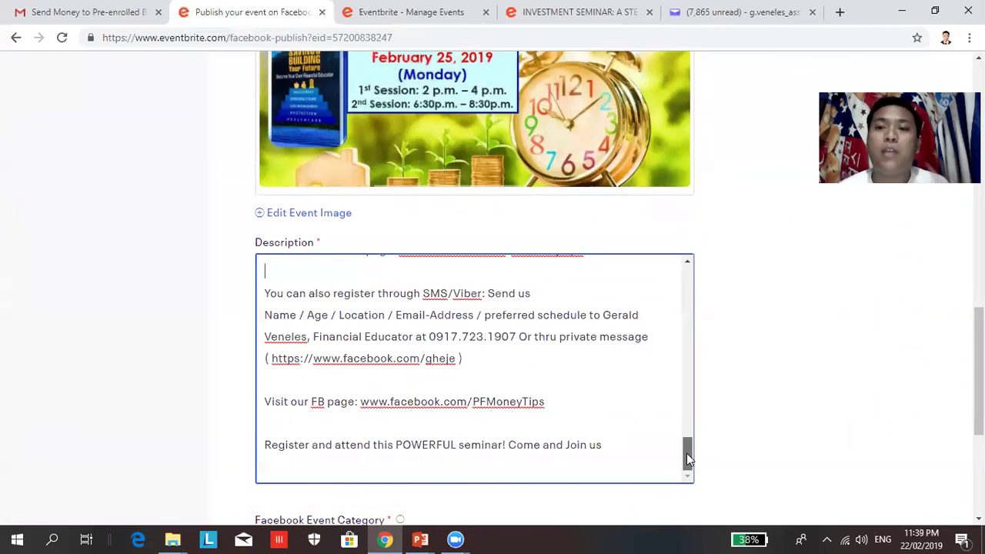
pyautogui.scroll(-4, 474, 369)
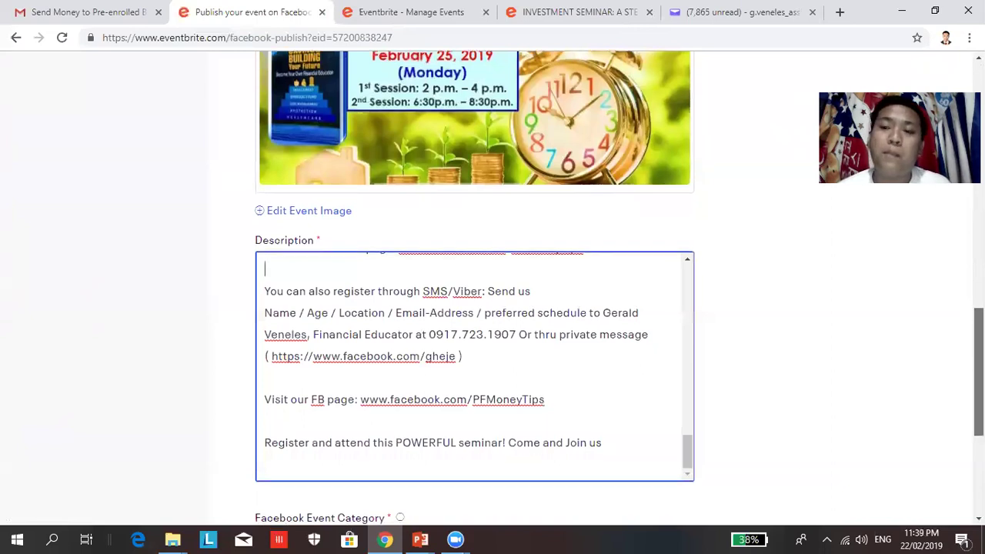